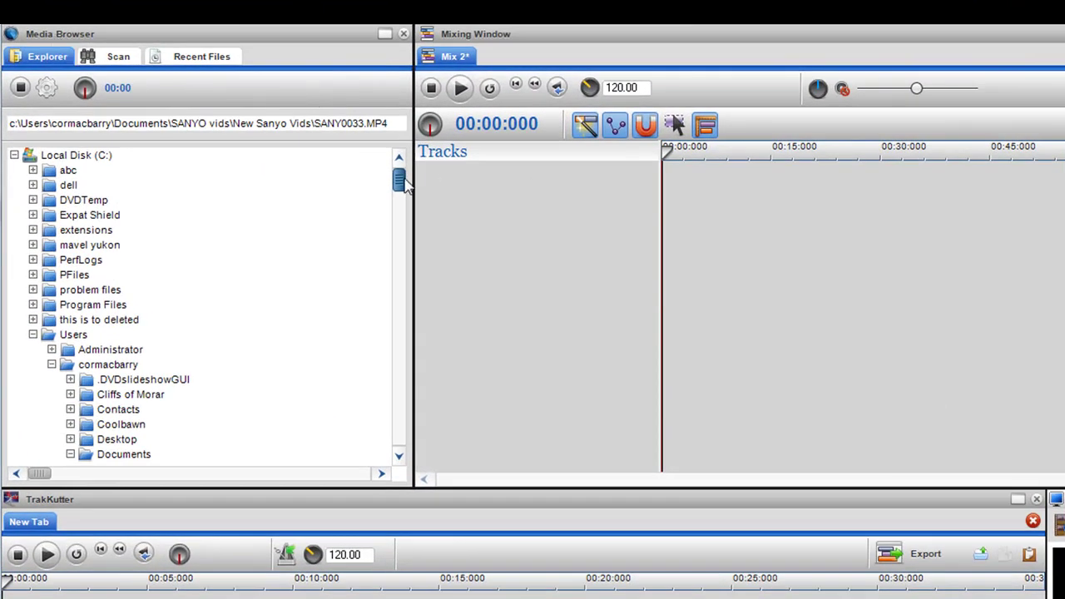
Step: Scroll down to the SANY files and preview SANY0028.MP4 in the Video Output window
drag(400, 189, 400, 238)
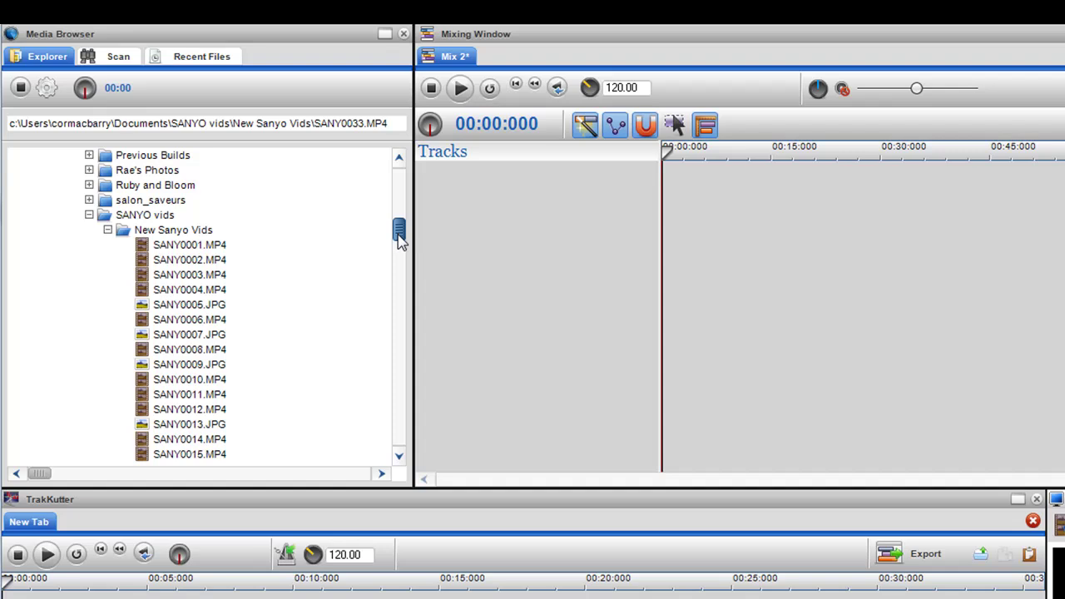
drag(400, 239, 407, 266)
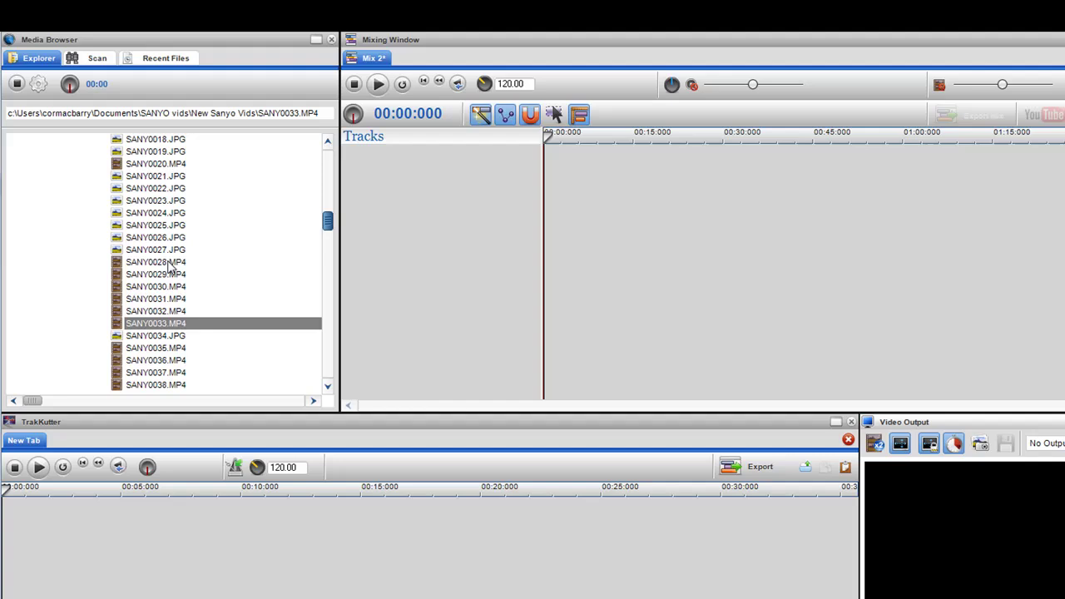
click(208, 307)
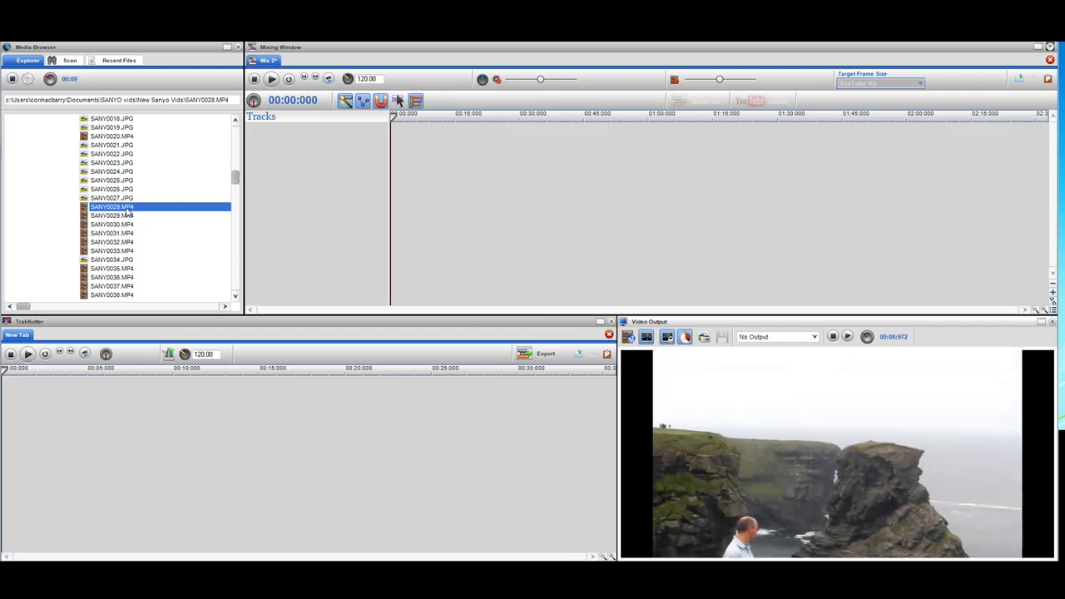
Step: Drag SANY0028.MP4 onto New Tab to load it with a 25-second waveform and thumbnail timeline
drag(127, 210, 125, 381)
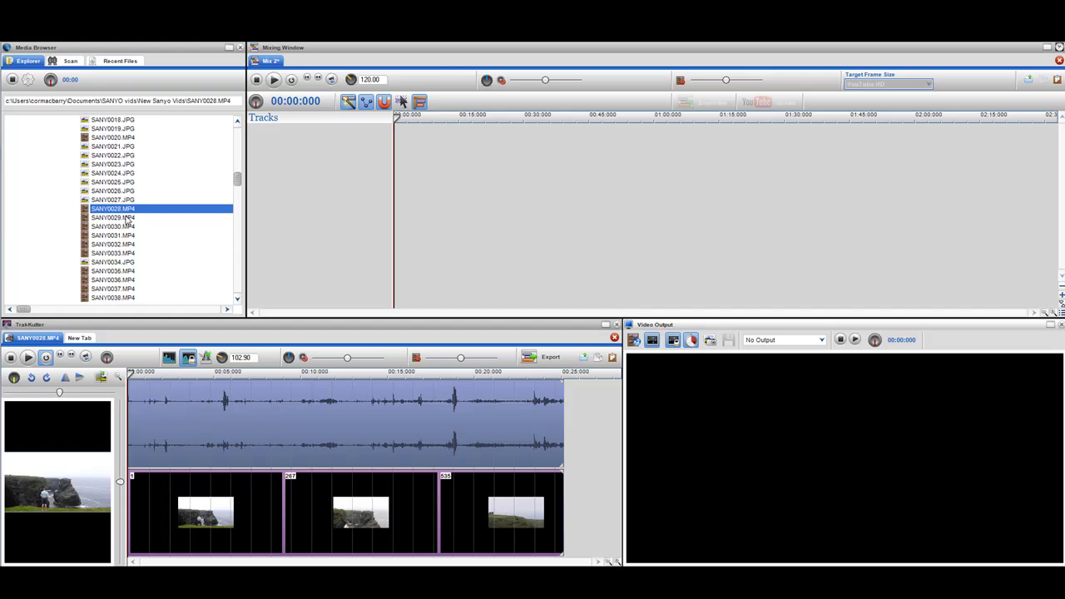
Step: Preview SANY0029.MP4 and SANY0030.MP4 and load each into its own editor tab
click(128, 218)
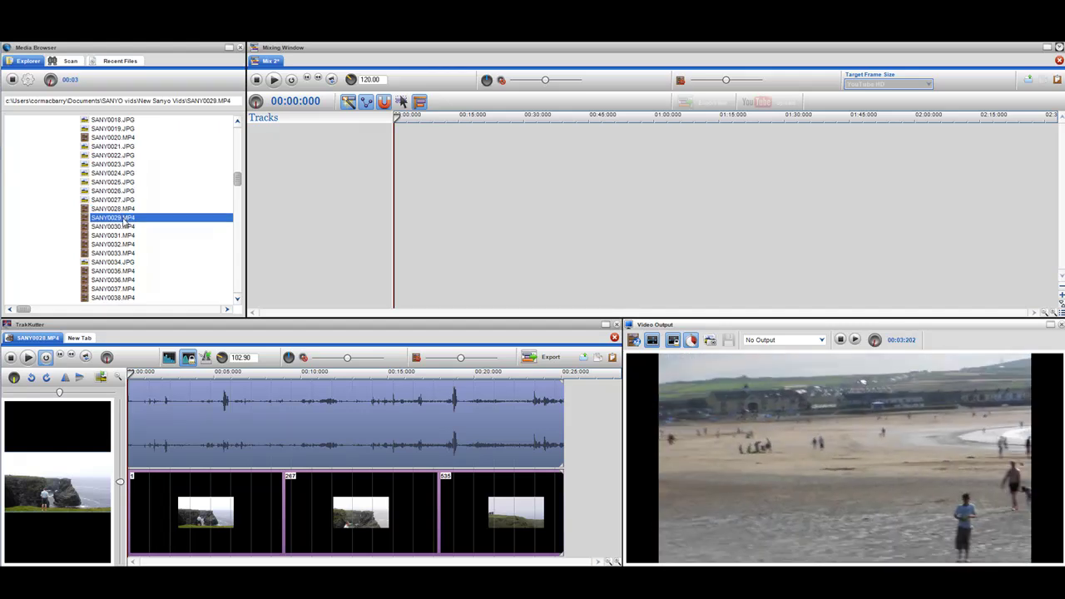
double_click(124, 218)
click(122, 228)
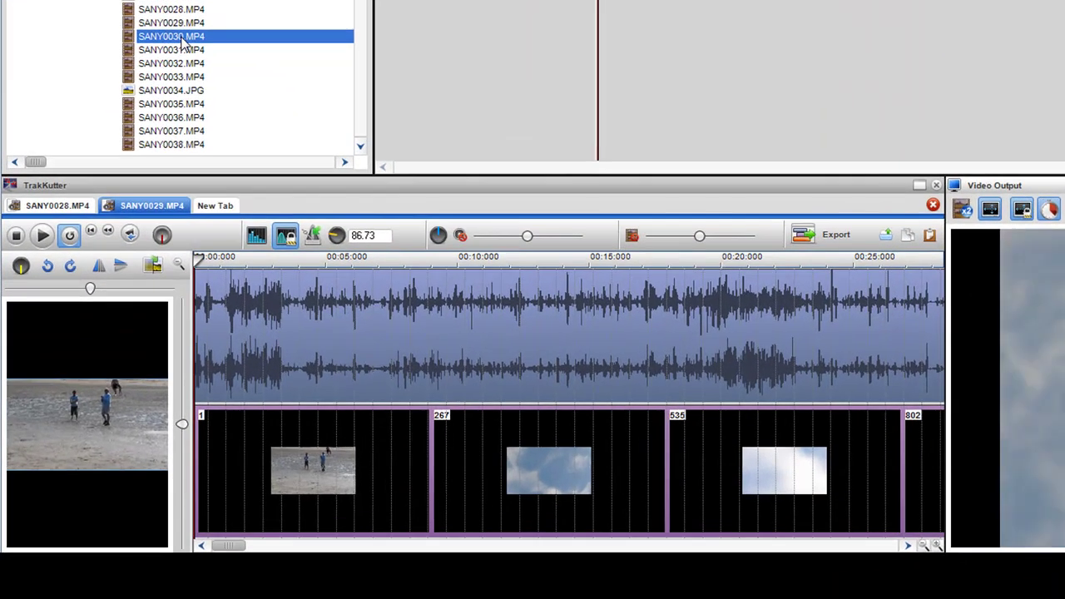
drag(182, 42, 223, 210)
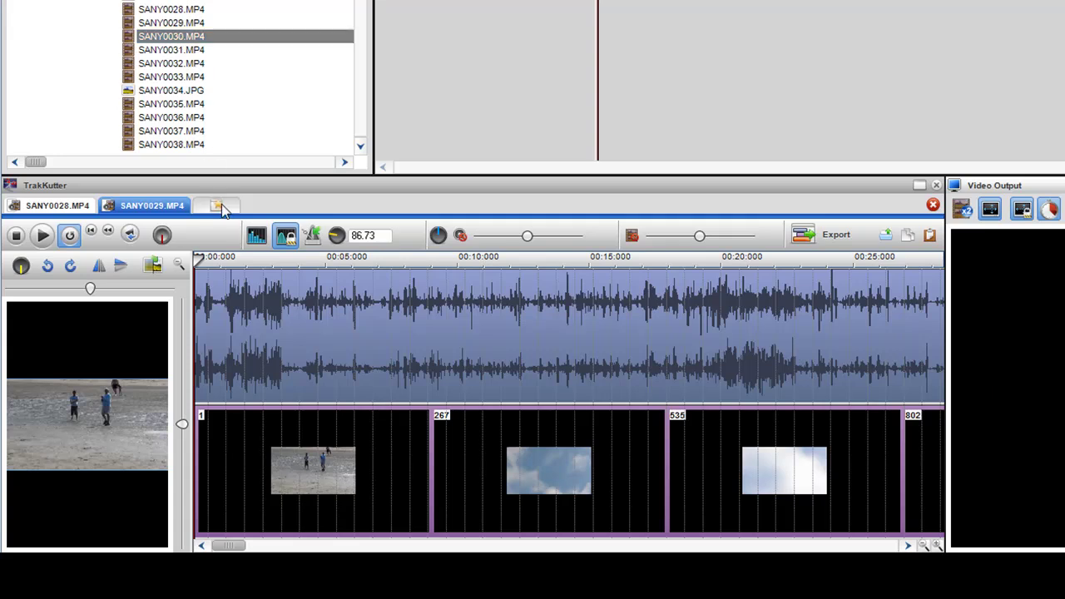
Step: Switch back and forth between the SANY0028 and SANY0029 clip tabs
click(91, 208)
click(104, 209)
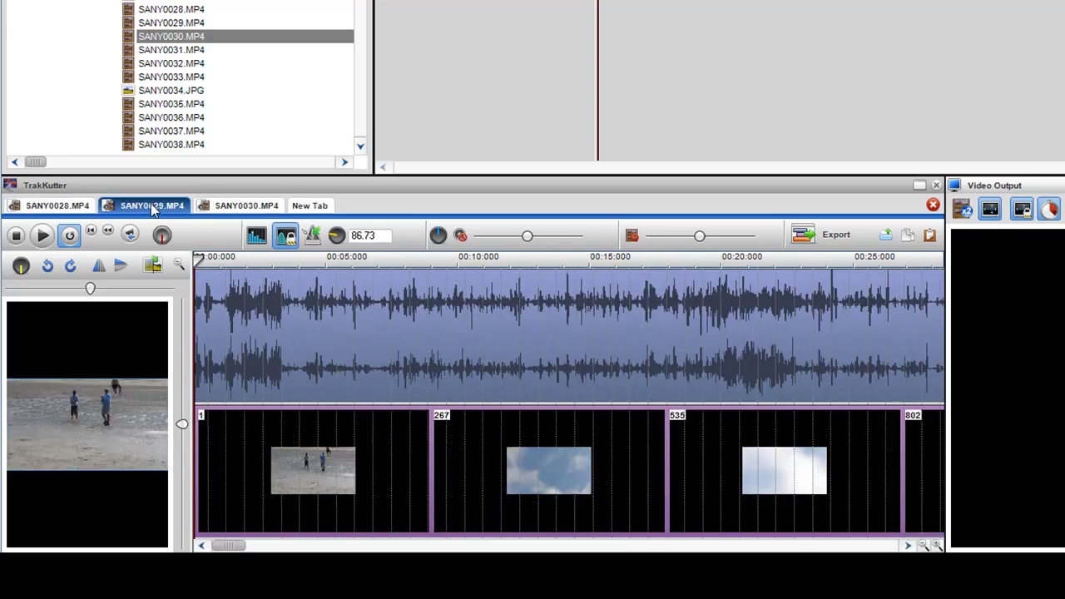
click(90, 208)
click(109, 210)
key(Right)
key(Left)
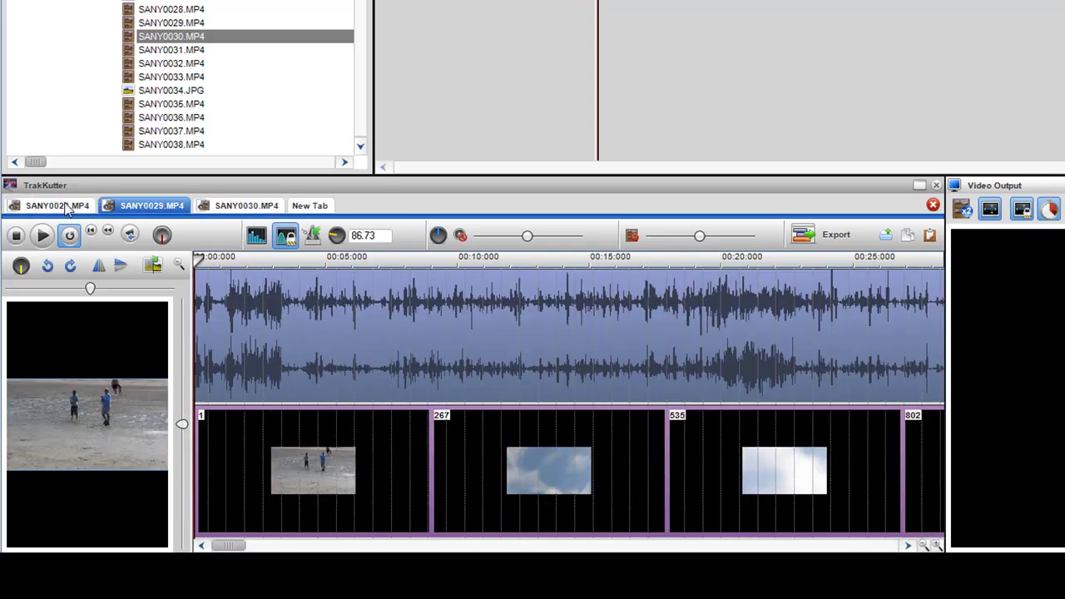
key(Left)
Step: Check the SANY0029 and SANY0030 tabs, then load SANY0031.MP4 into a fourth tab
click(123, 208)
click(213, 208)
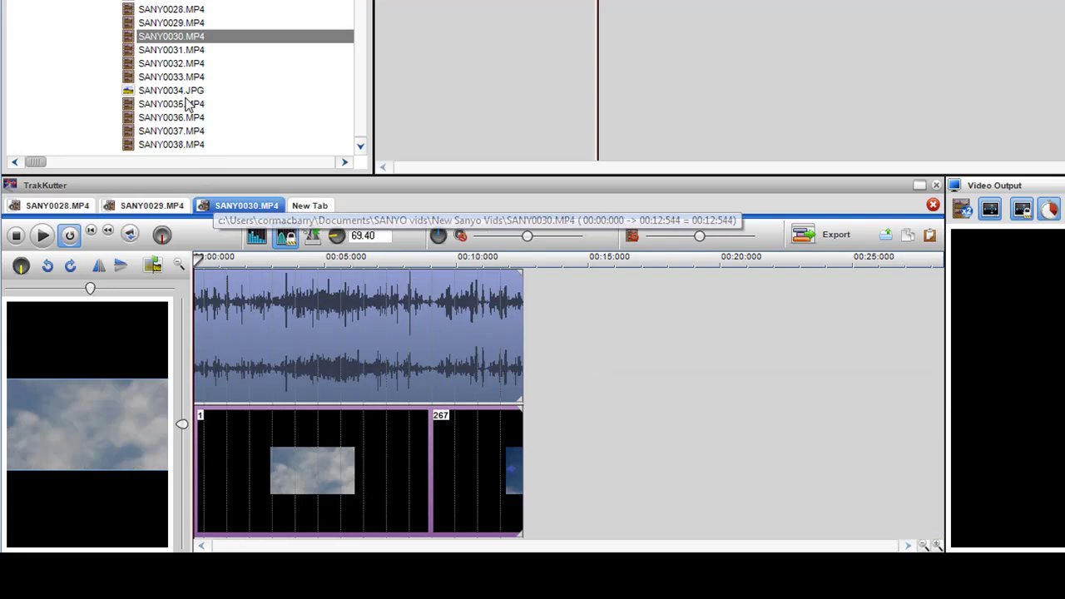
click(184, 53)
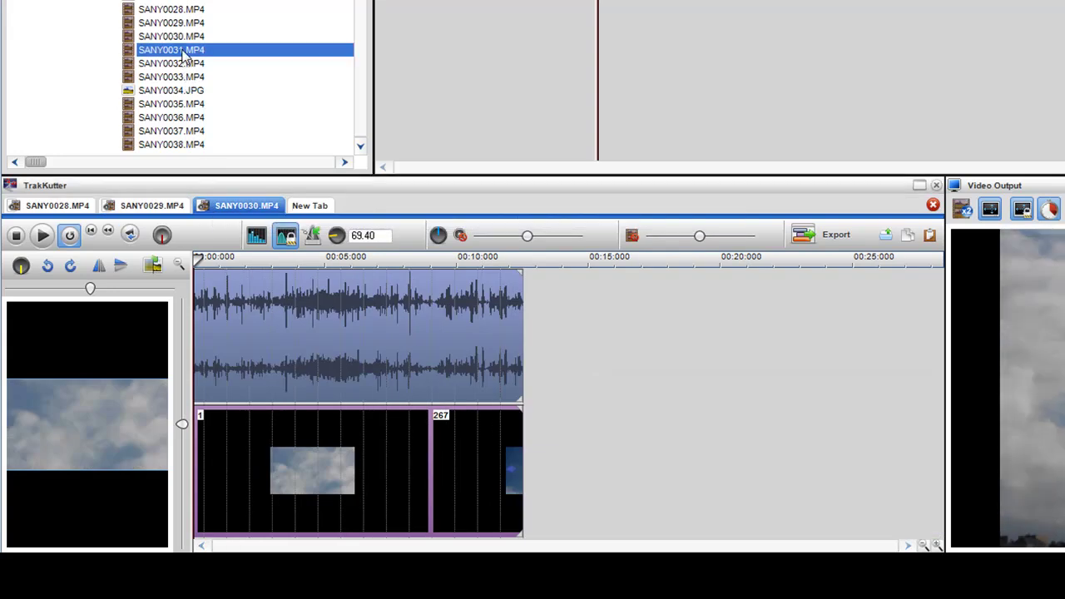
double_click(183, 54)
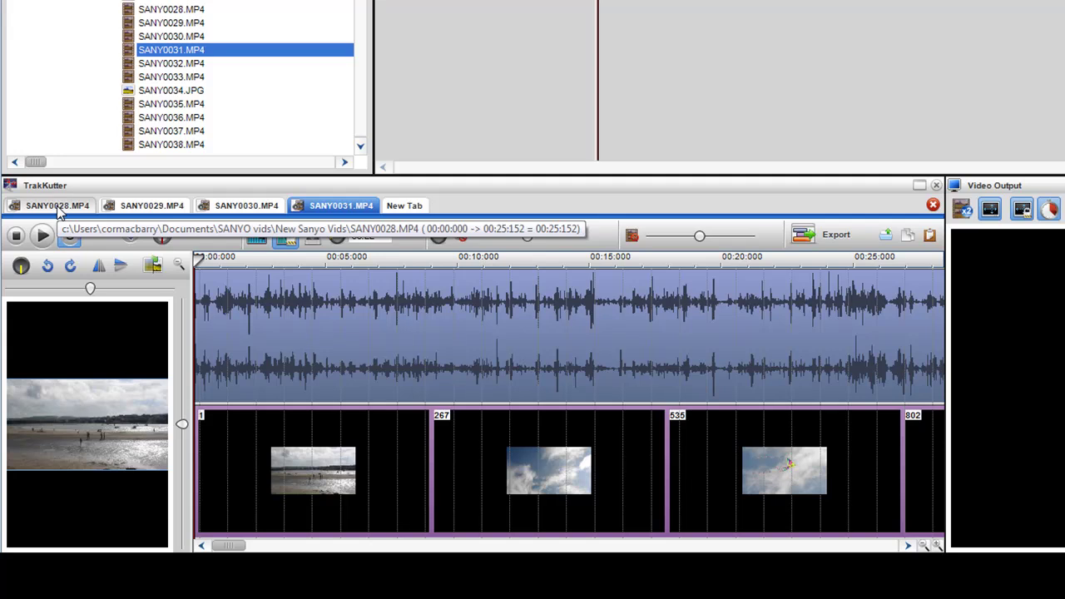
Step: Return to the SANY0028.MP4 tab, widen its preview pane and stretch the editor over the output panel
click(58, 209)
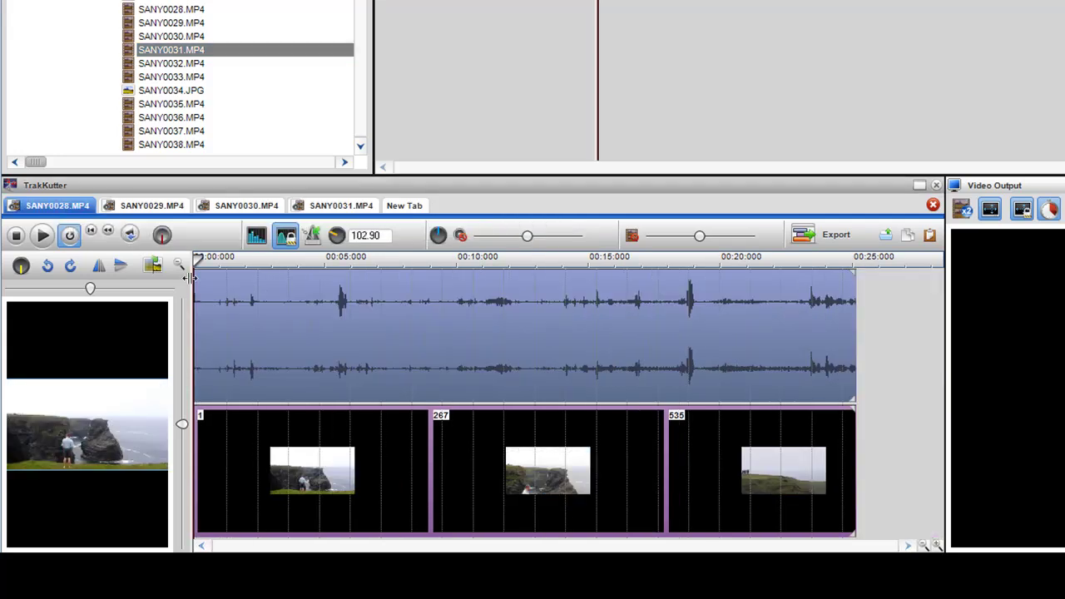
drag(190, 277, 355, 279)
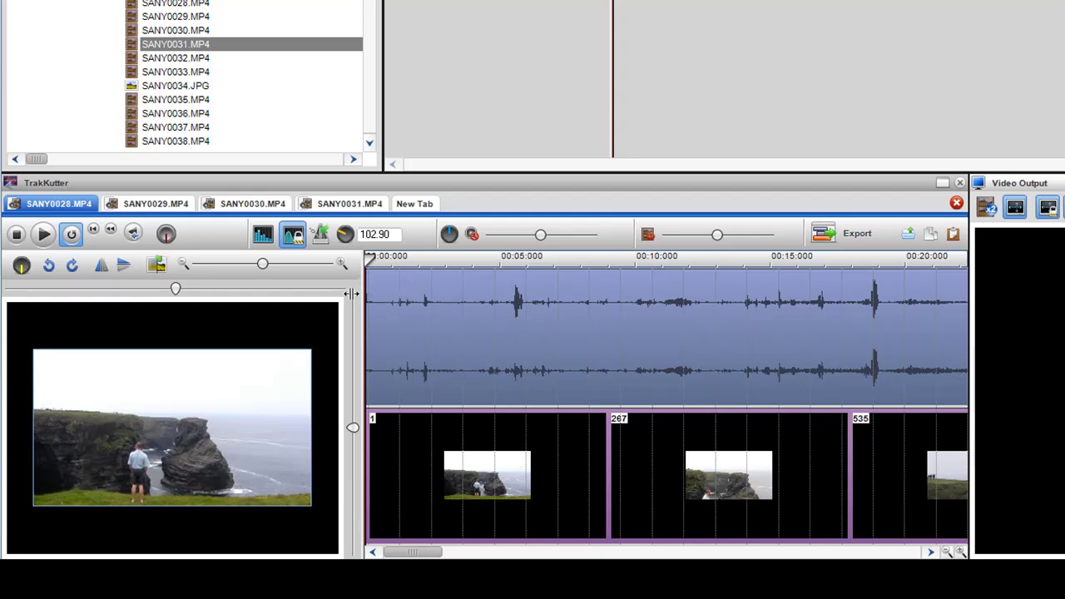
drag(359, 291, 247, 275)
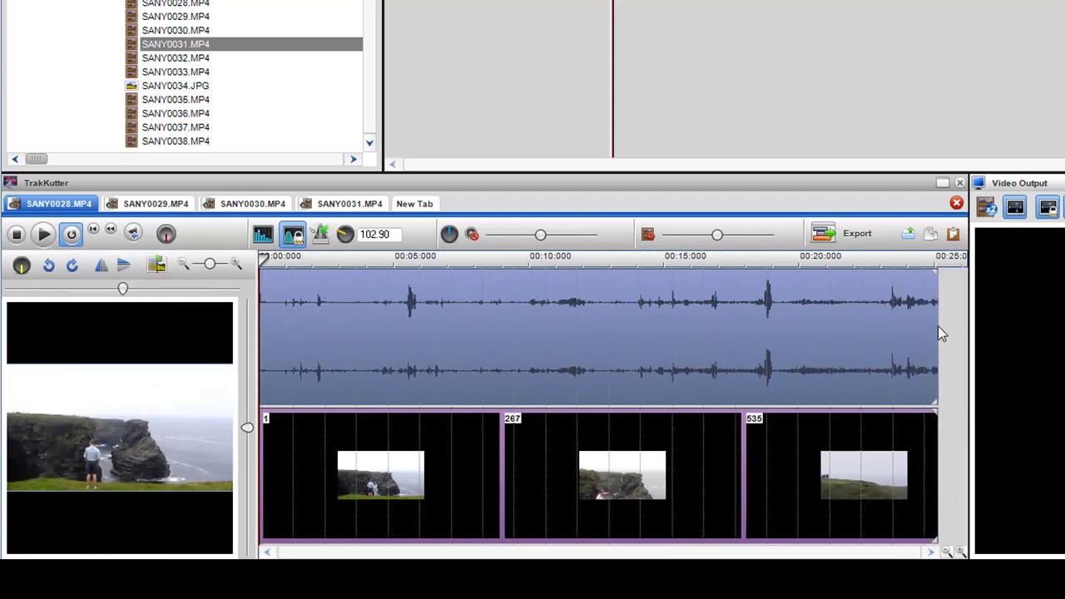
drag(967, 283, 1047, 303)
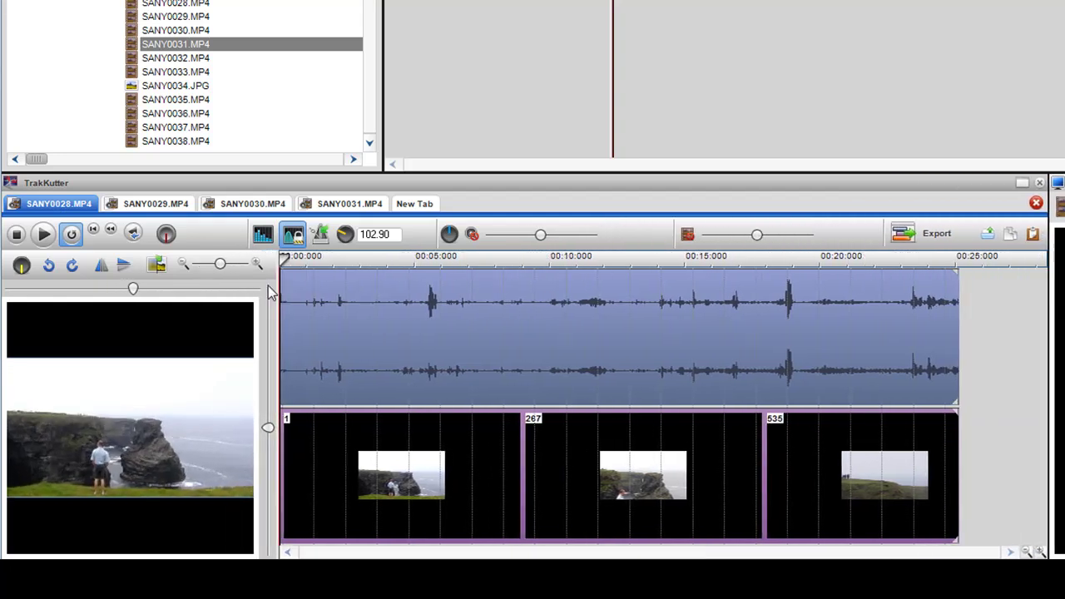
drag(276, 289, 343, 297)
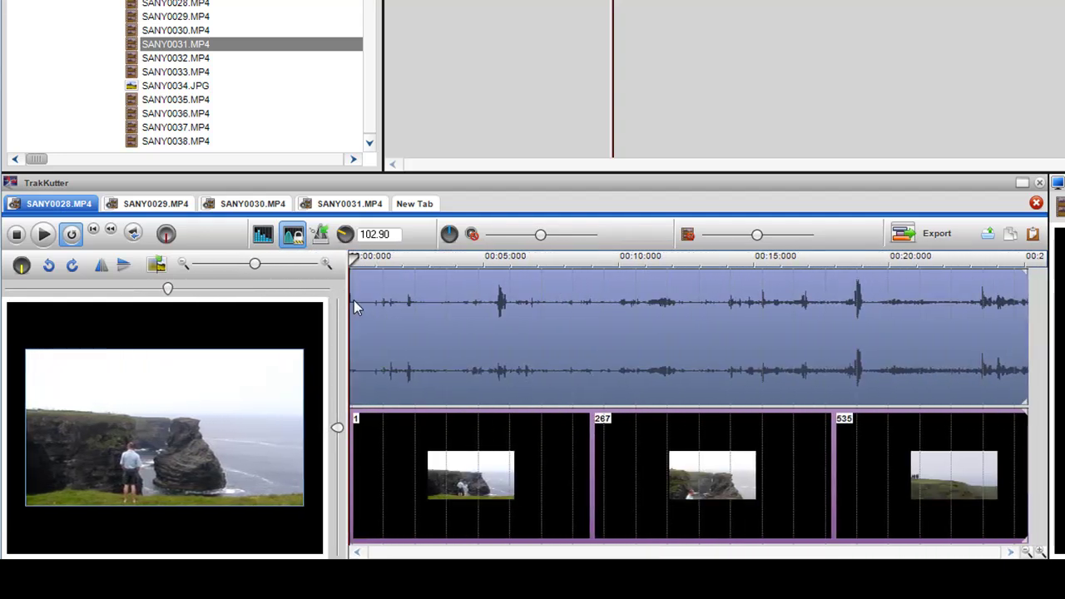
Step: Play SANY0028.MP4 briefly, then scrub the playhead to 00:04:672 beside the sea stack
click(41, 236)
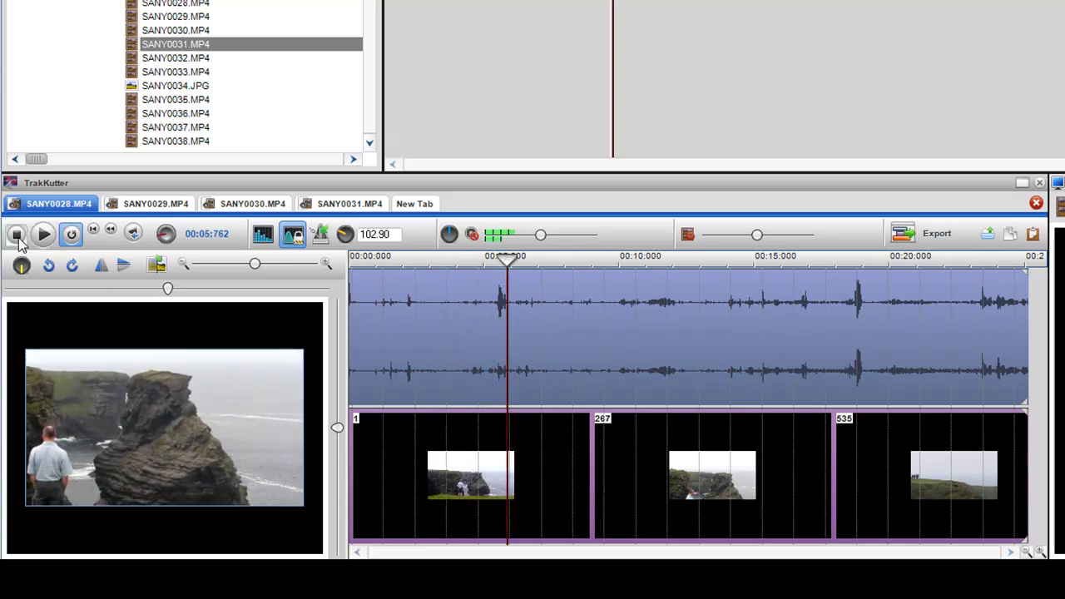
click(16, 233)
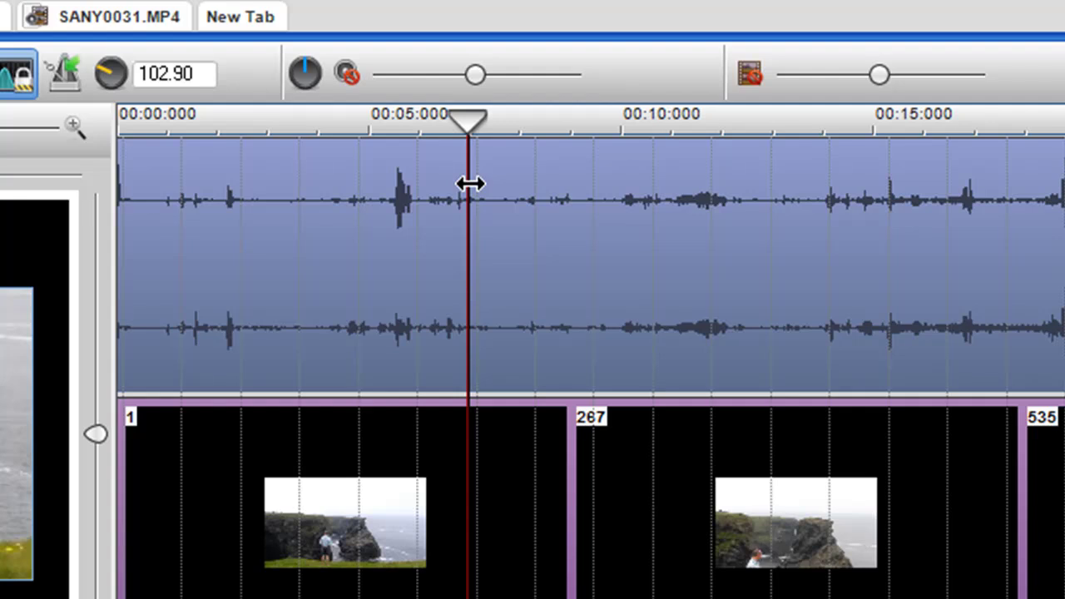
drag(470, 183, 1025, 191)
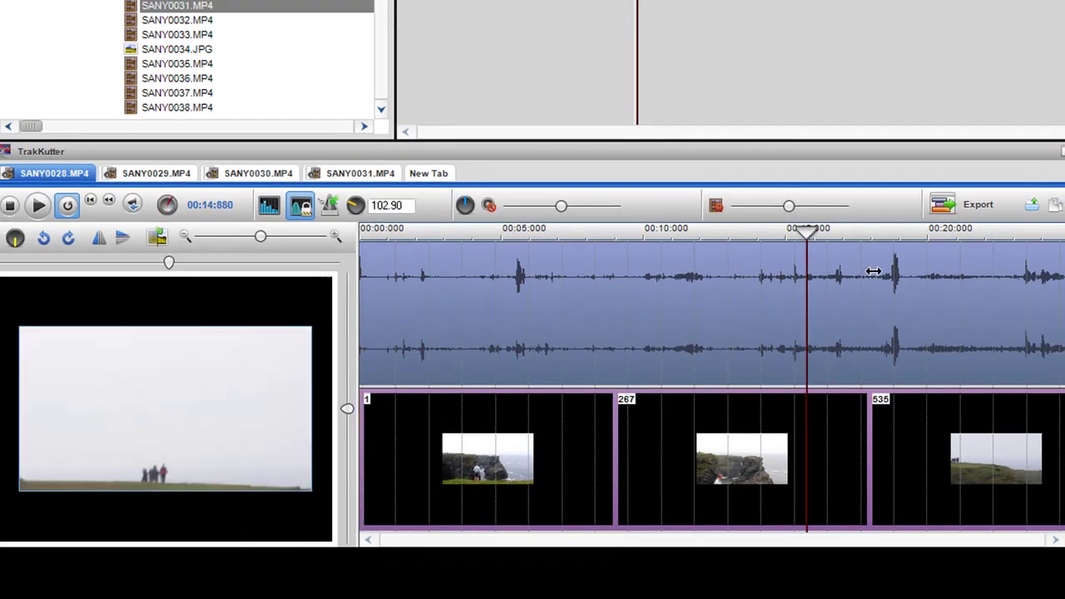
drag(873, 272, 492, 242)
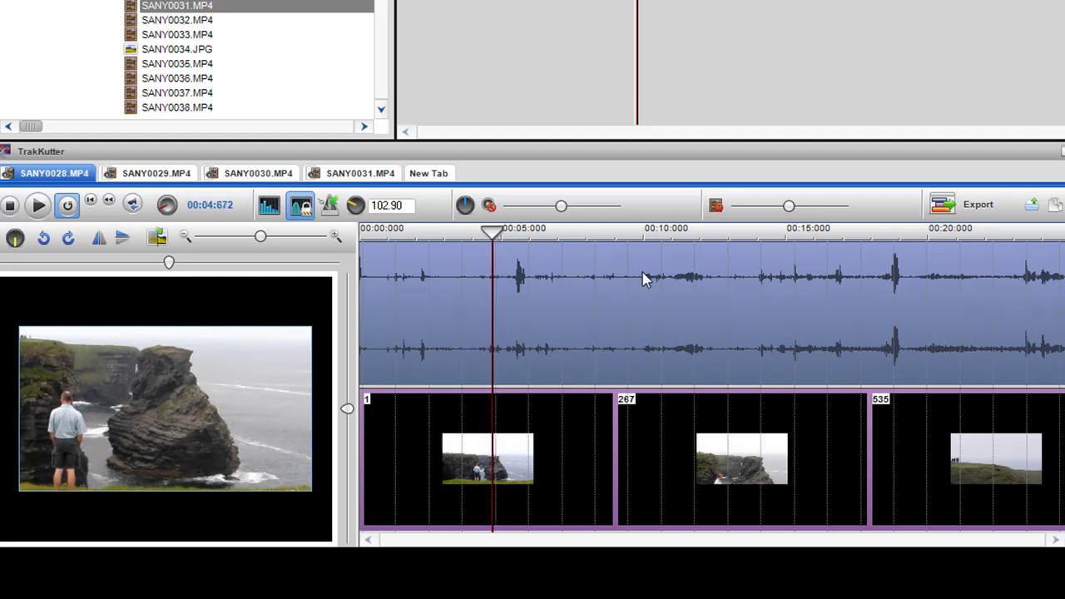
Step: Zoom the SANY0028.MP4 timeline in and out until the 0–12 second span fills the track
scroll(575, 324, up, 2)
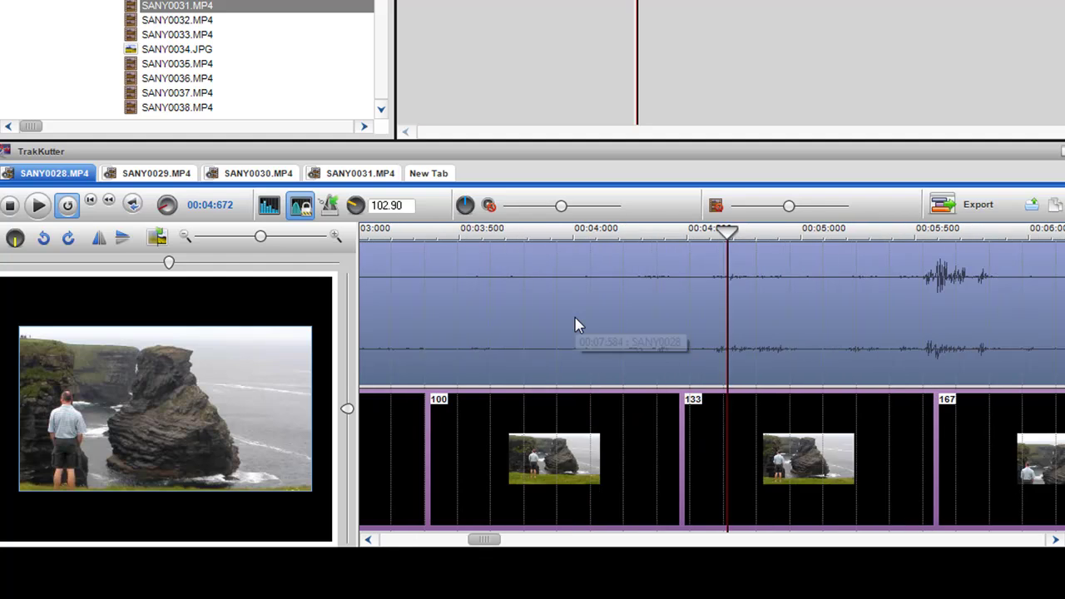
scroll(575, 323, up, 3)
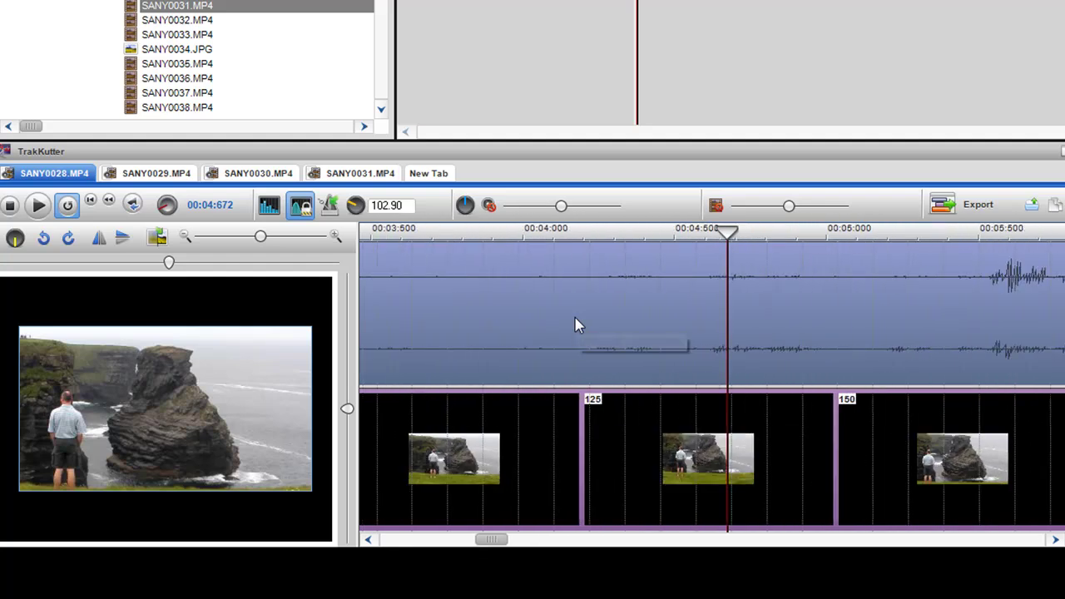
scroll(575, 319, down, 5)
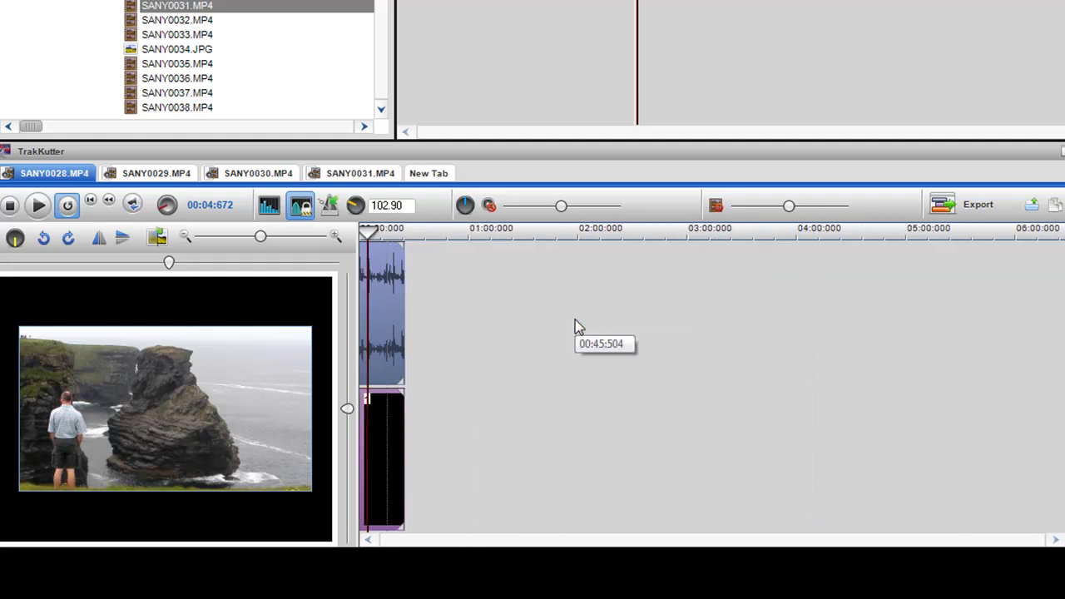
scroll(574, 319, up, 5)
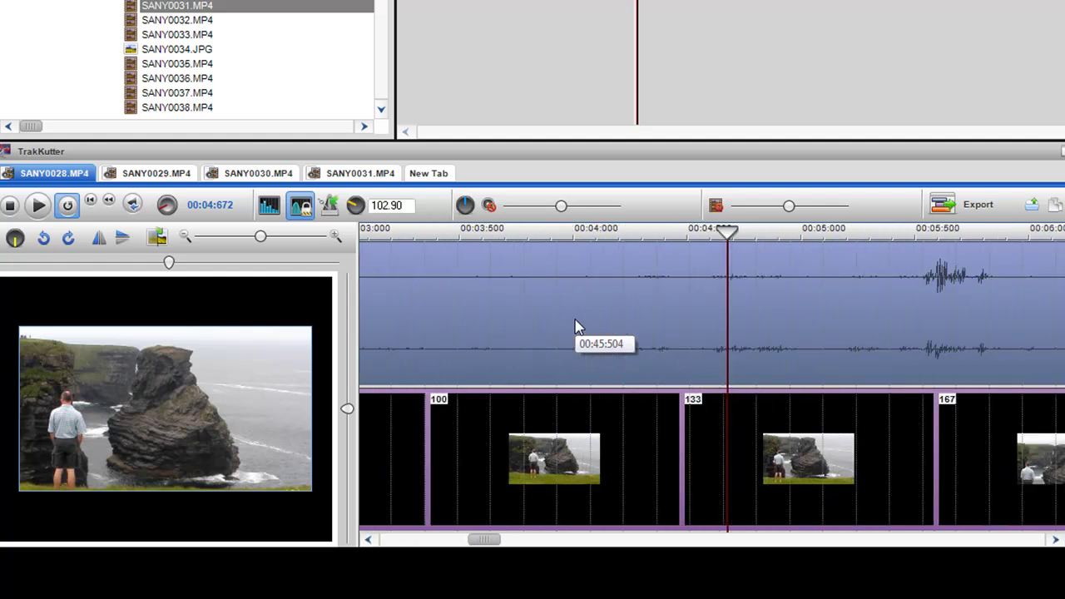
scroll(575, 325, down, 3)
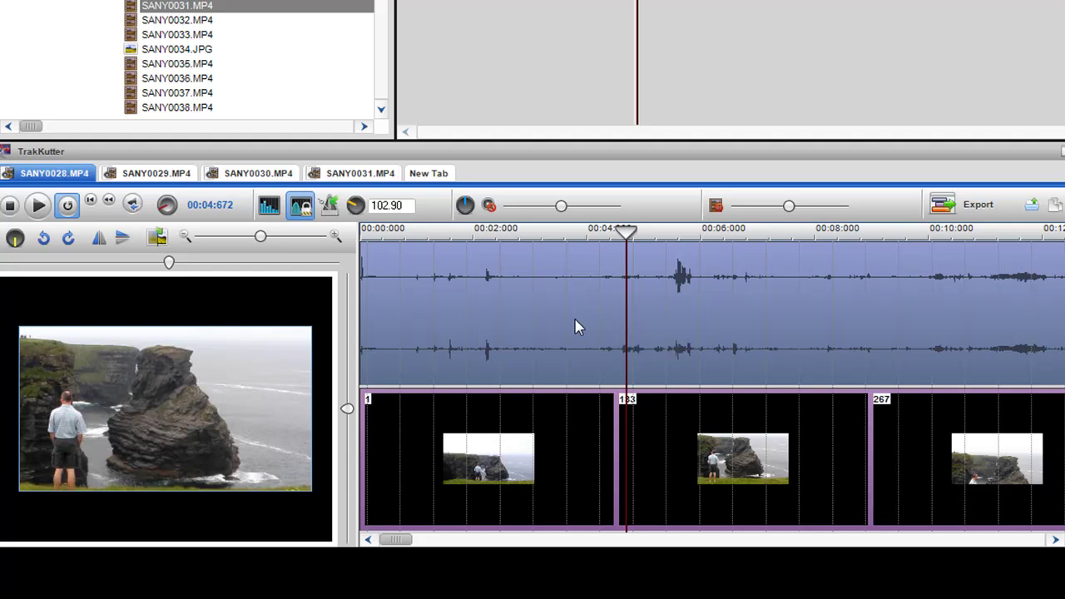
Step: Mark a 7.248-second range from 00:02:720 to 00:09:968 on the SANY0028 waveform
drag(626, 299, 620, 303)
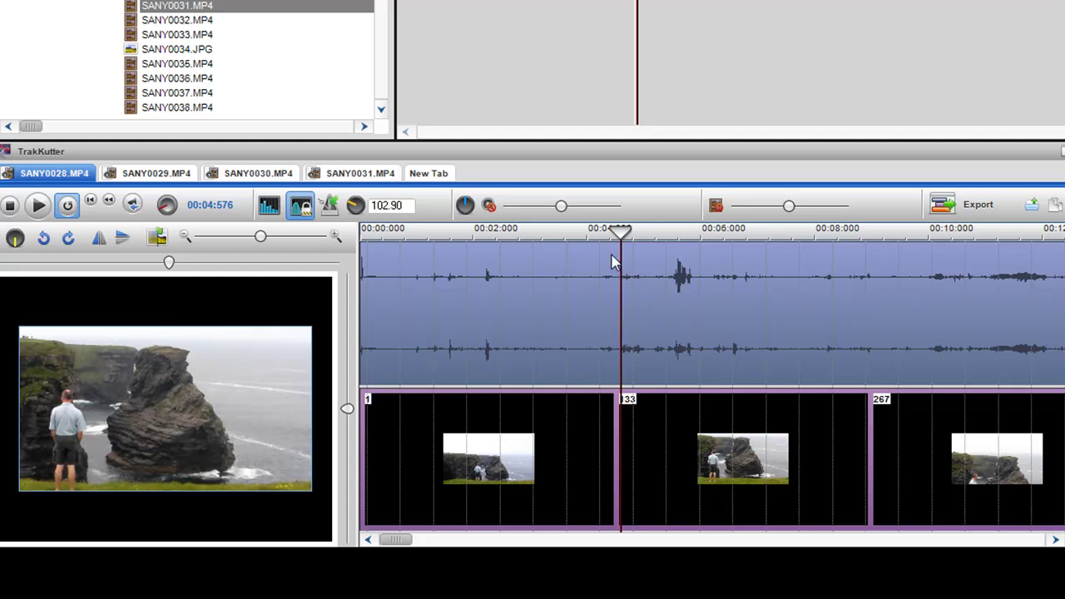
drag(599, 275, 881, 541)
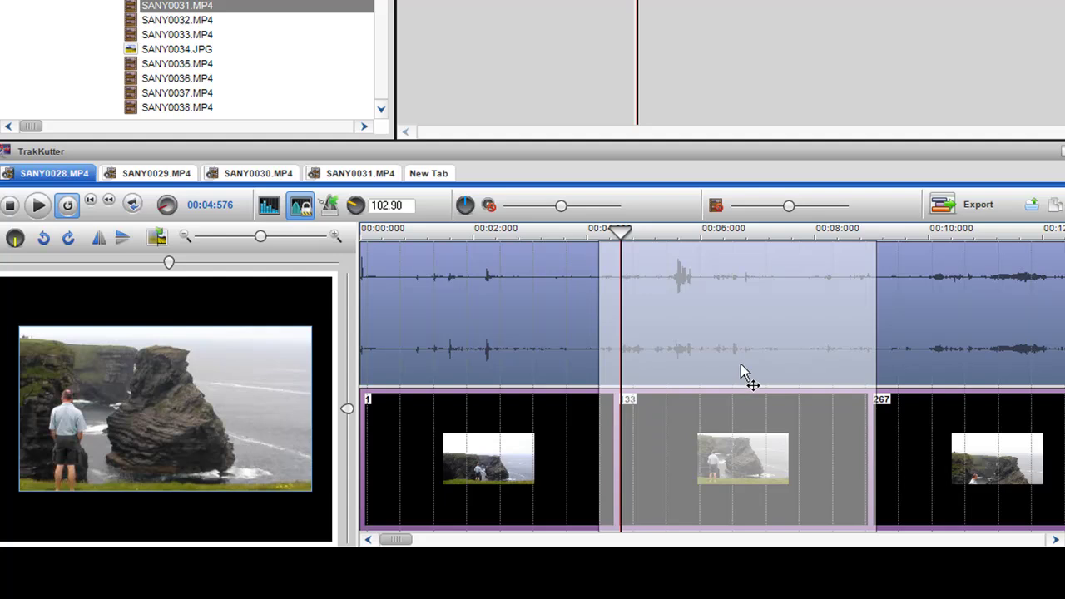
drag(601, 304, 516, 316)
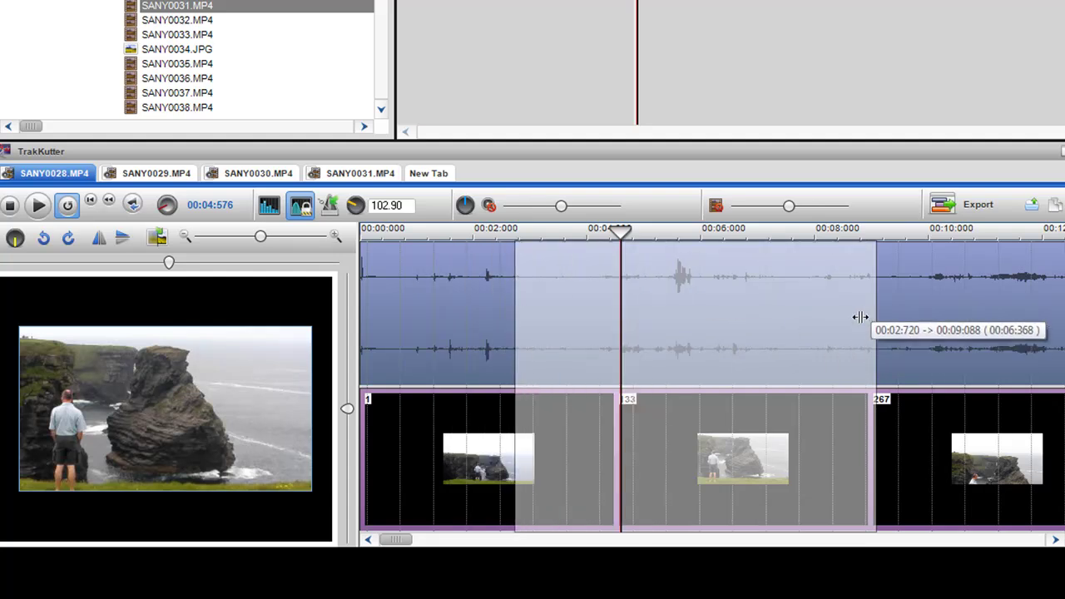
drag(860, 317, 919, 326)
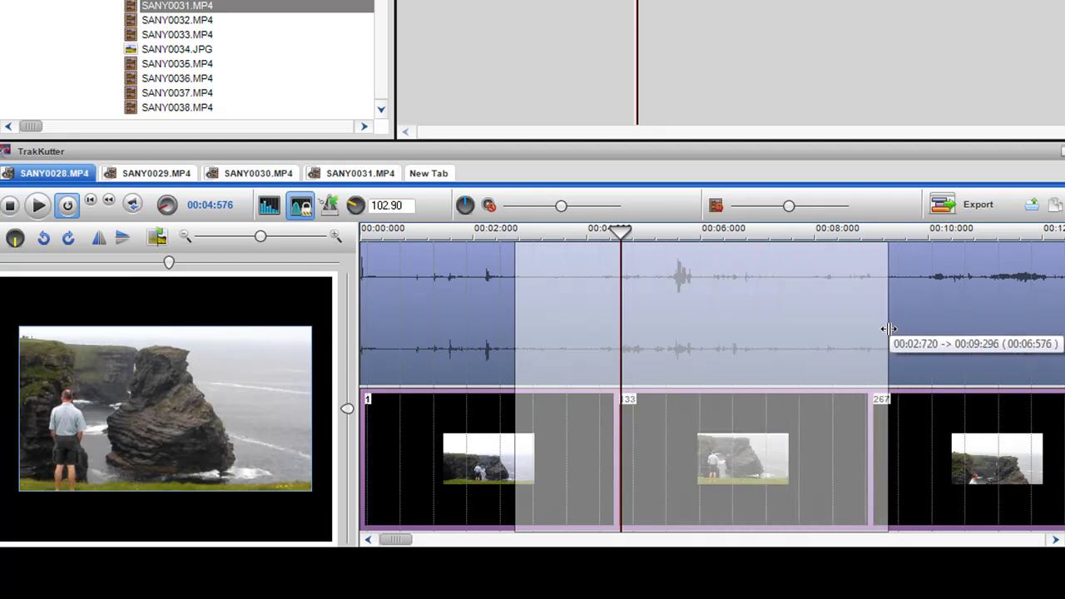
drag(888, 329, 927, 327)
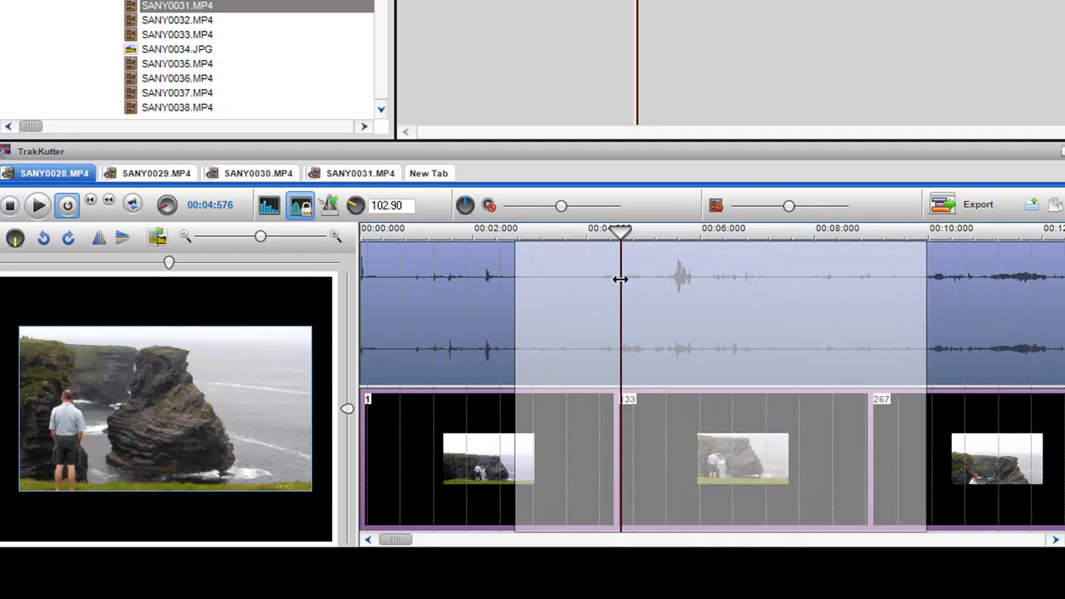
Step: Zoom in and set the playhead at 00:03:507, the intended clip start
drag(620, 279, 582, 287)
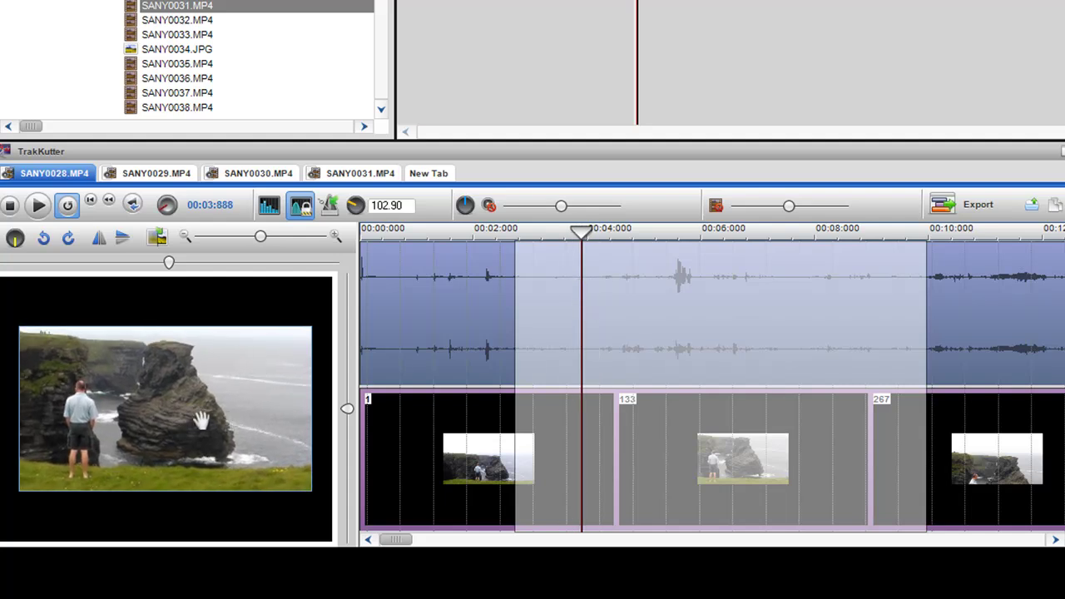
scroll(583, 303, up, 5)
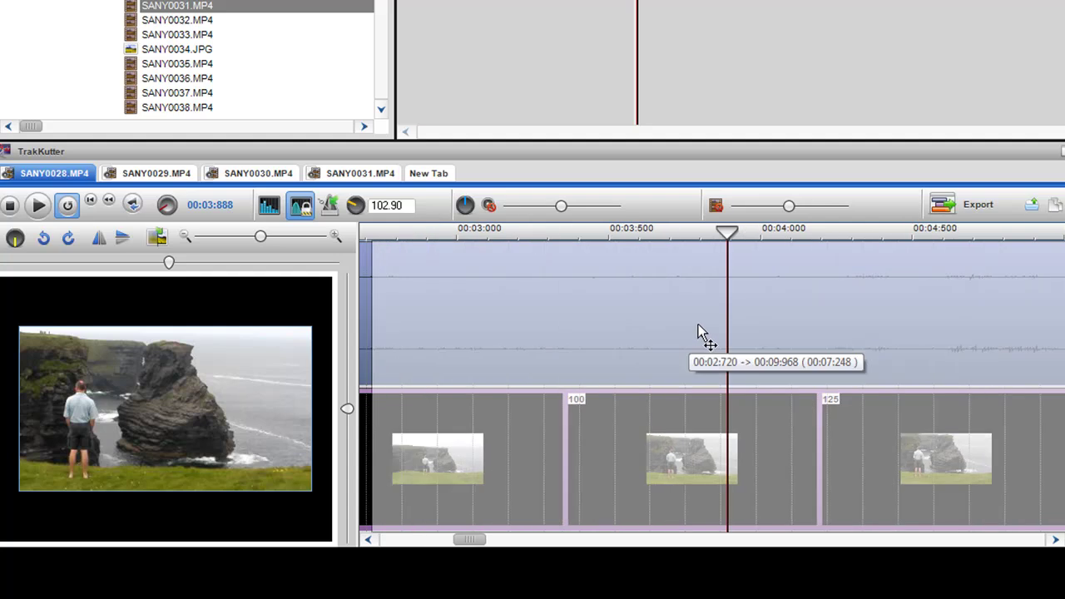
drag(728, 320, 495, 304)
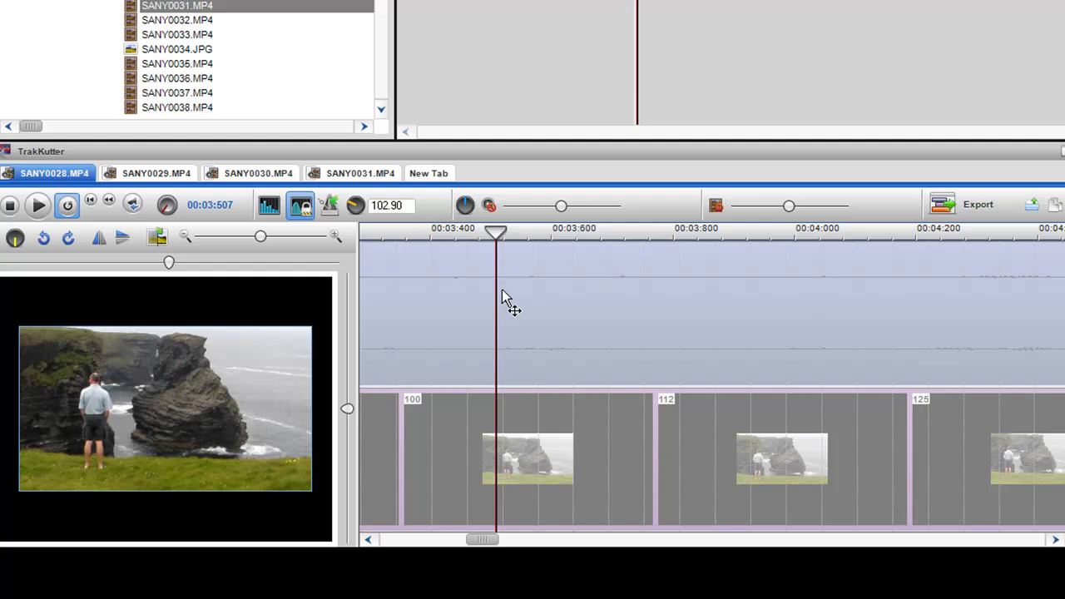
Step: Snap the selection start to the playhead at 00:03:507
right_click(502, 291)
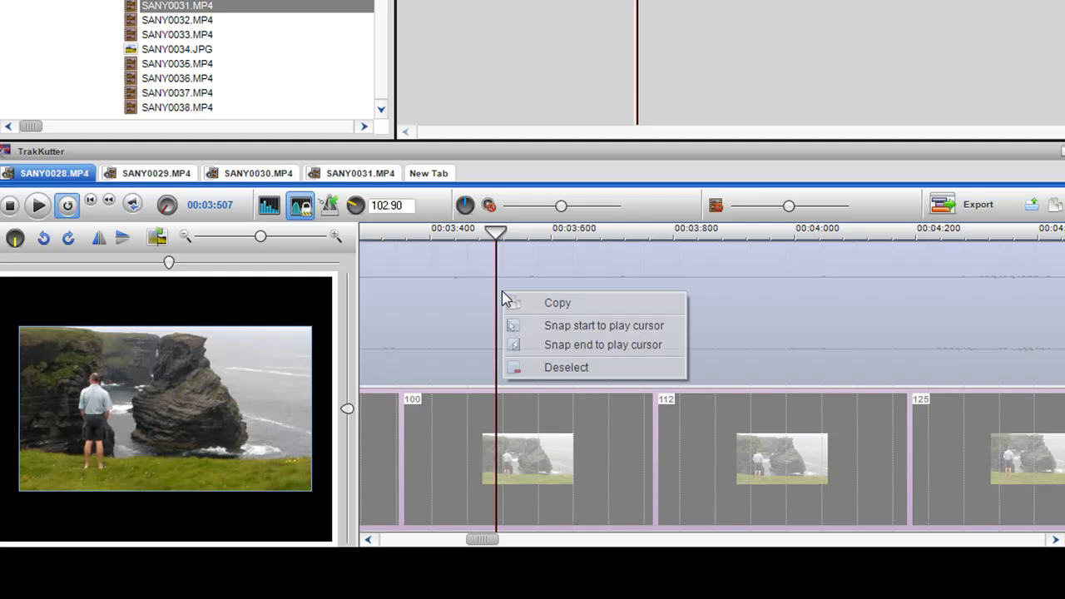
click(554, 325)
scroll(561, 335, down, 5)
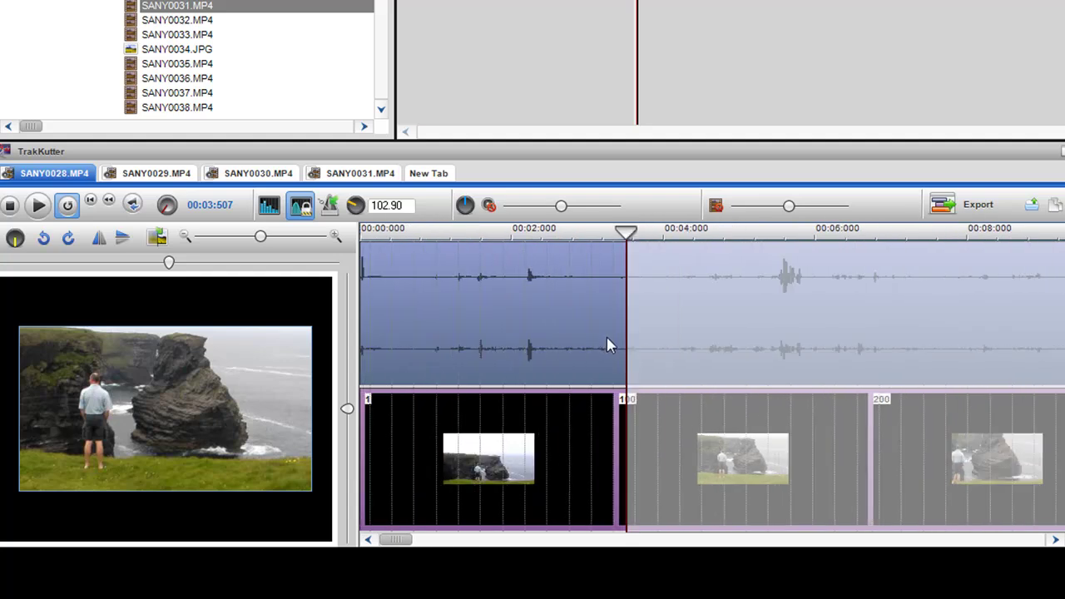
scroll(607, 346, down, 1)
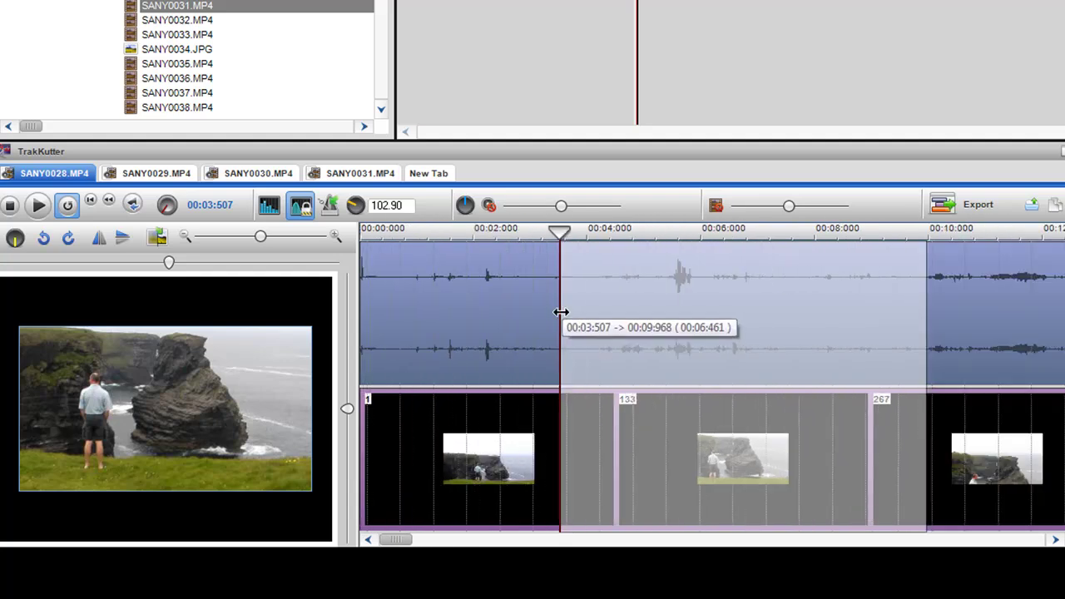
Step: Snap the selection end to the playhead at 00:09:344 and extend the selection over the video track
drag(561, 312, 891, 357)
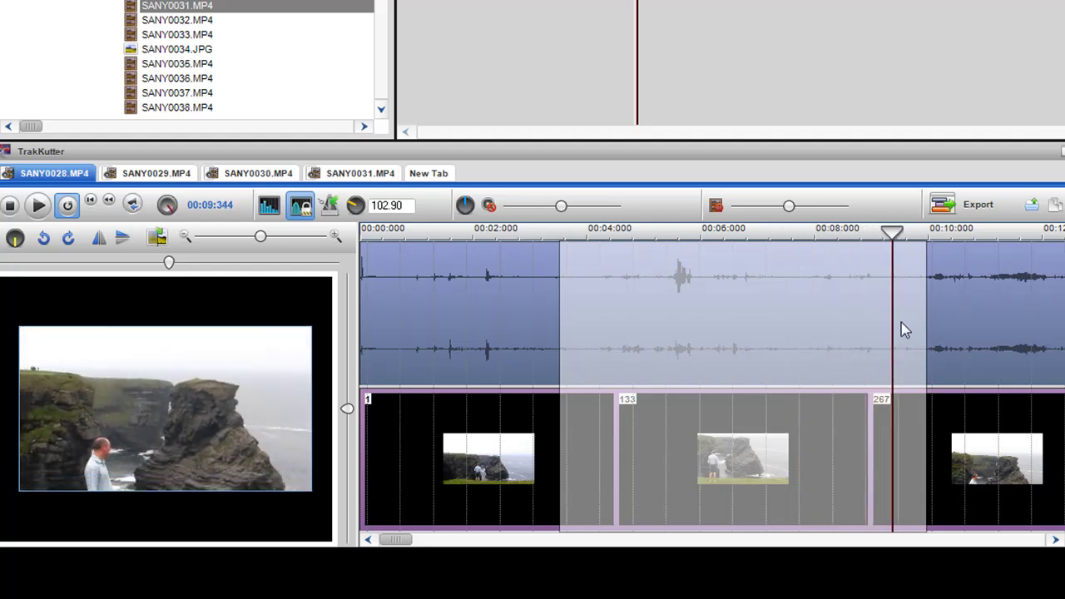
right_click(901, 322)
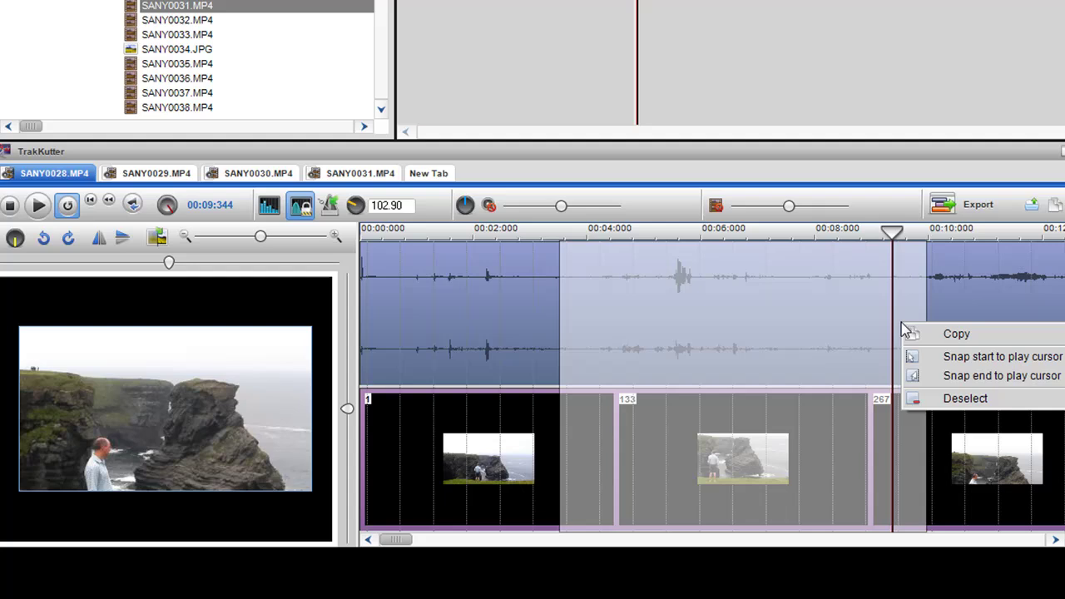
click(954, 377)
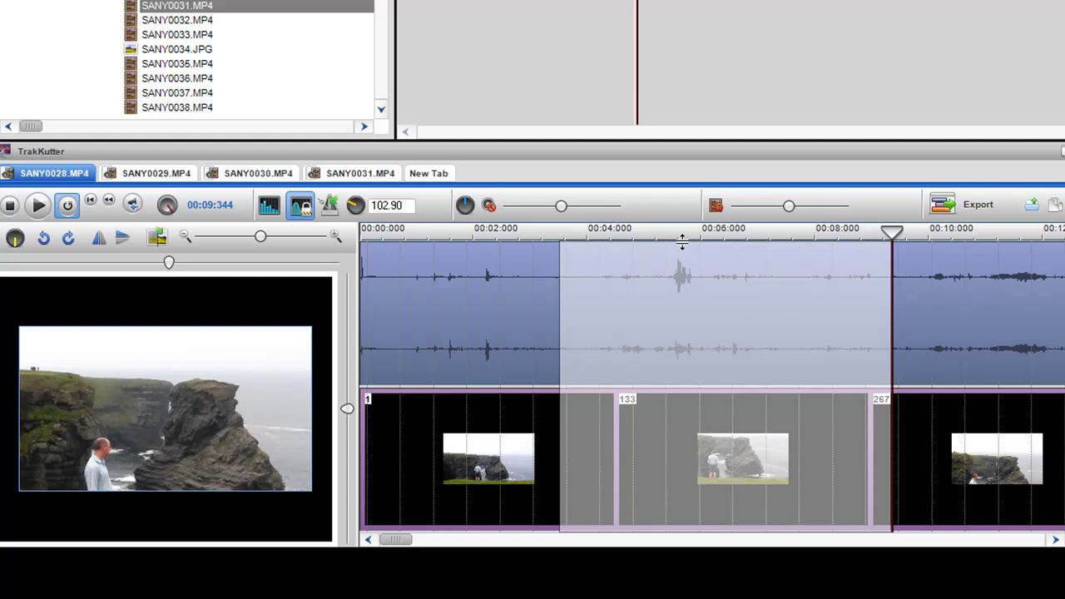
drag(682, 241, 692, 390)
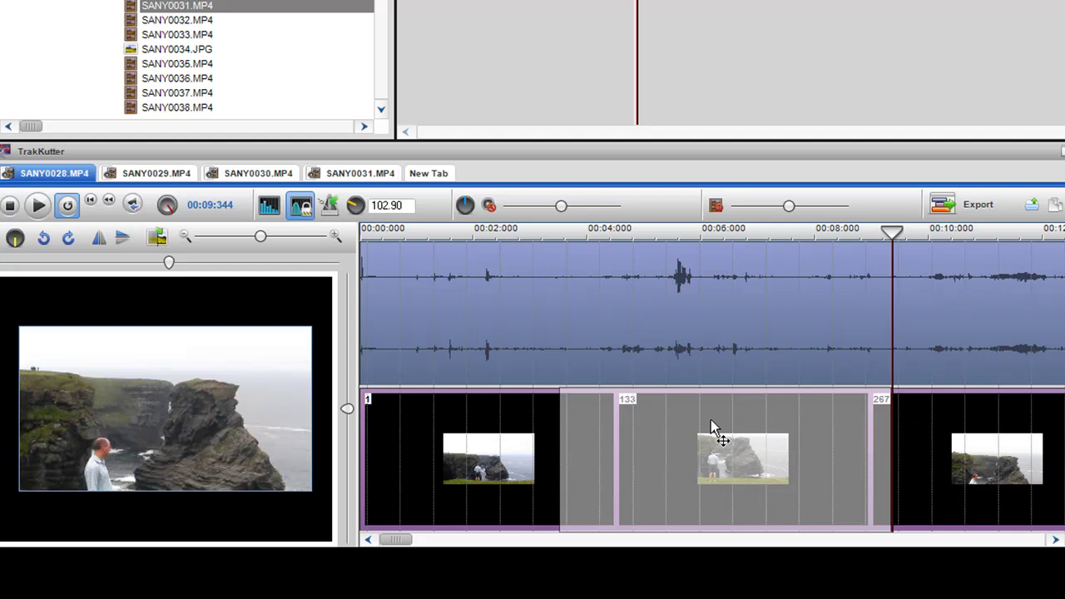
Step: Copy the selected SANY0028 range and paste it into the Mixing Window as a new track
right_click(664, 434)
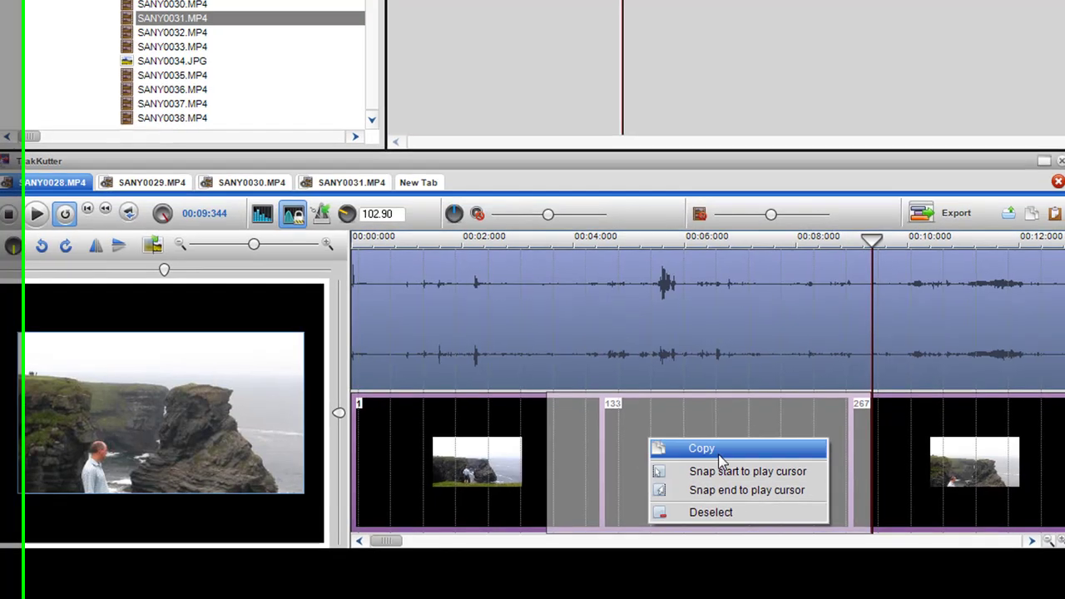
click(699, 446)
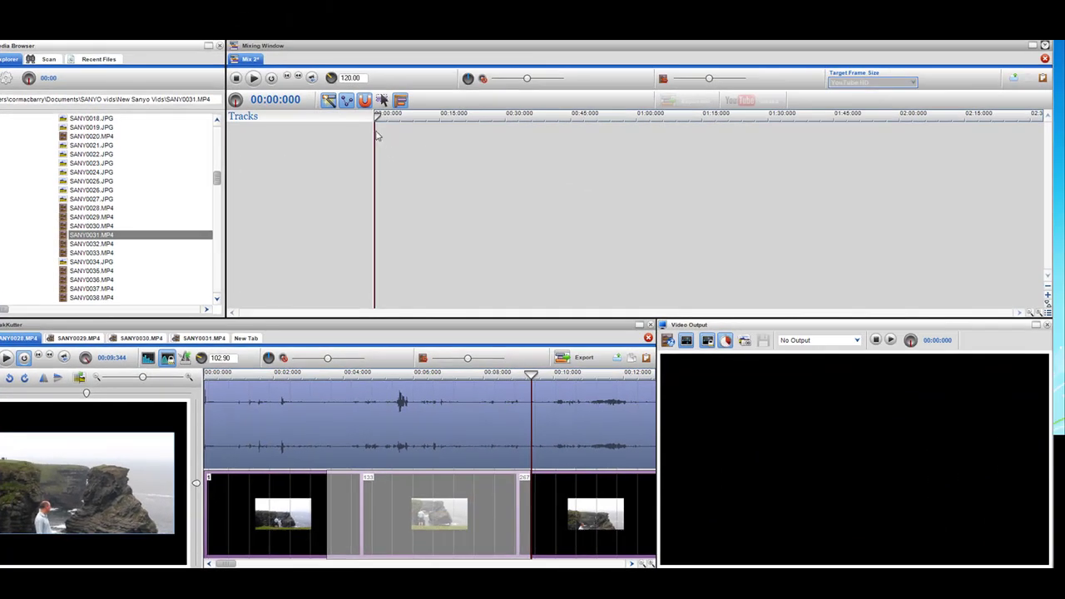
right_click(377, 136)
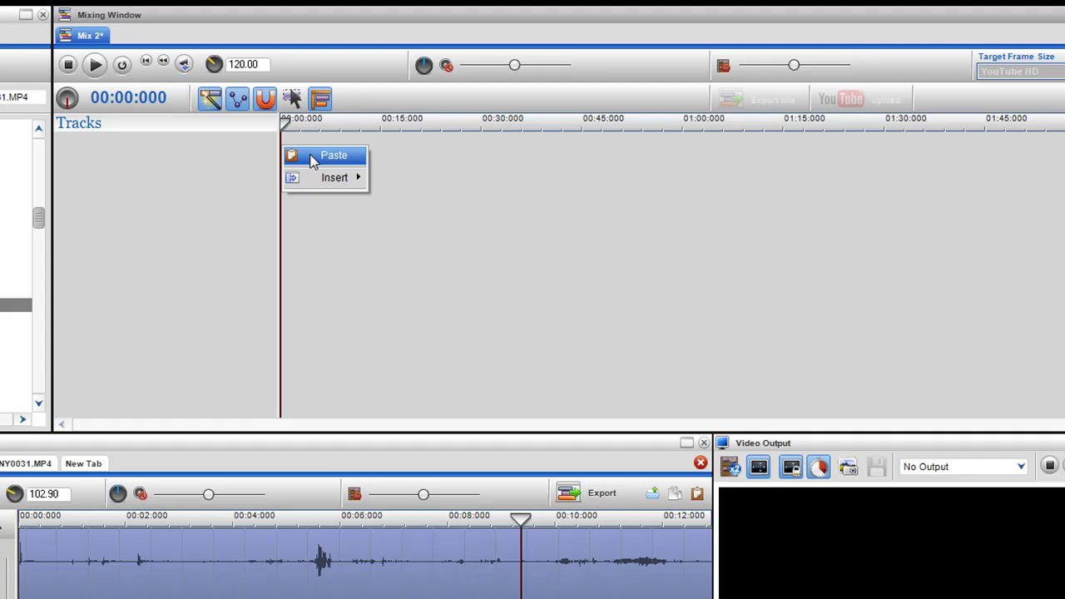
click(313, 161)
Step: Zoom into the Mix 2 timeline and set the playhead at 00:01:080
scroll(335, 237, up, 2)
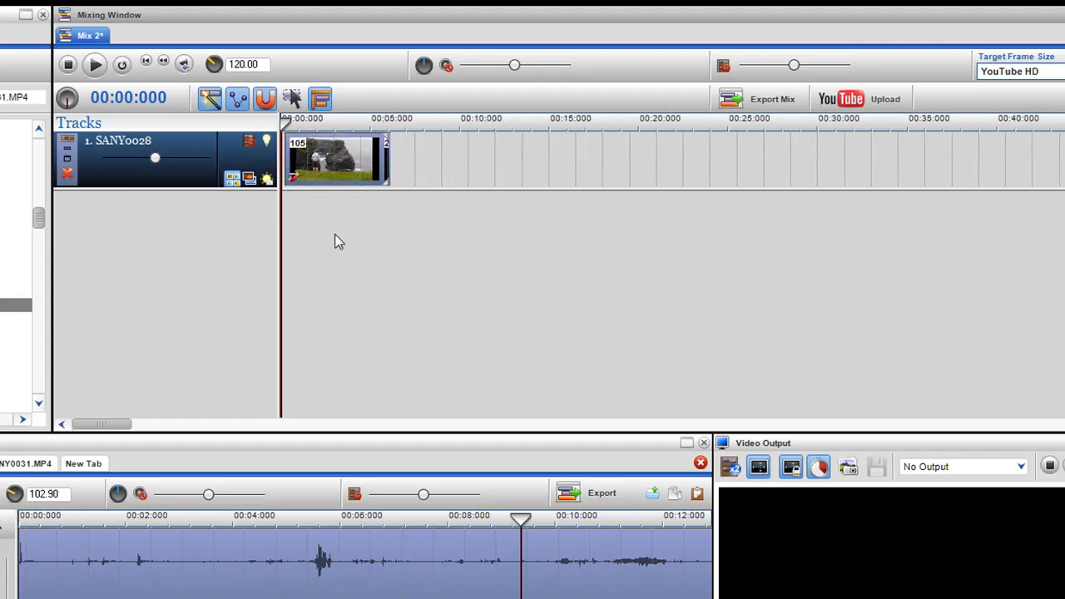
scroll(337, 238, up, 3)
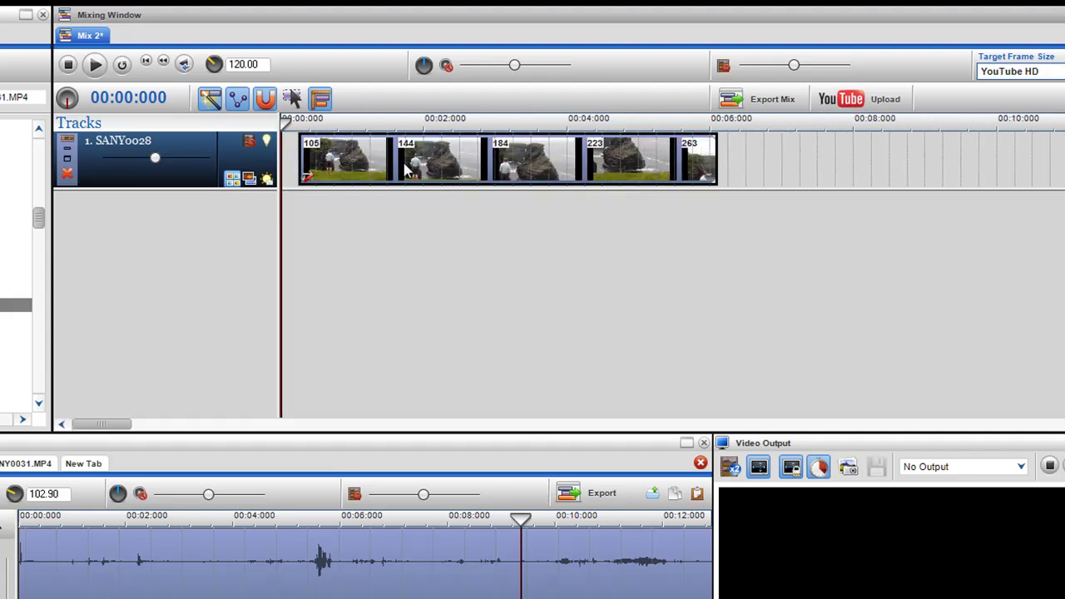
click(357, 228)
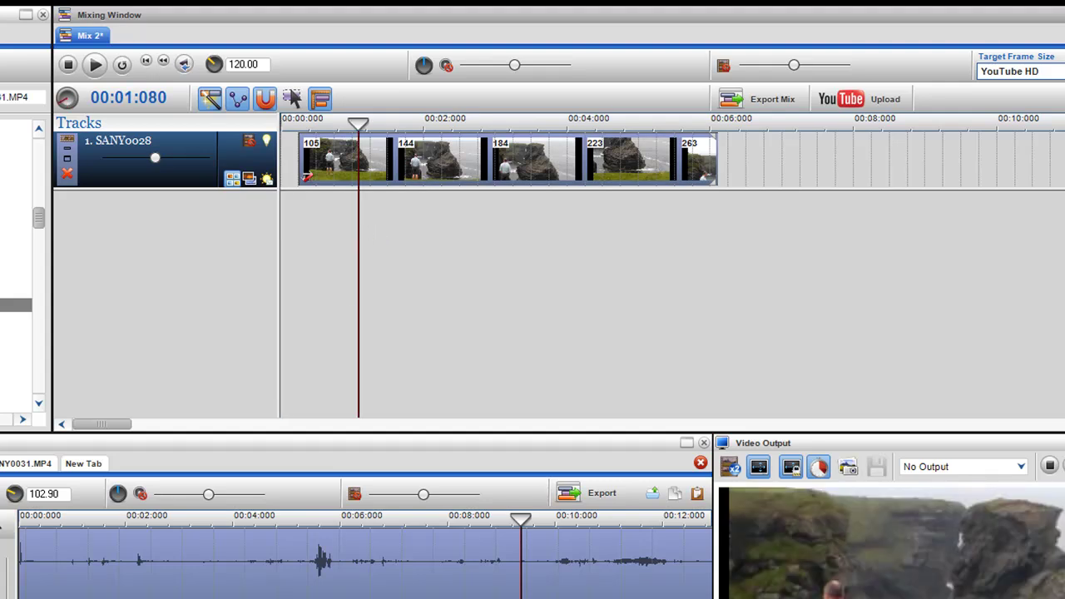
Step: Move the pasted SANY0028 clip to the start of the mix track at 00:00
click(360, 203)
click(460, 163)
drag(531, 170, 399, 178)
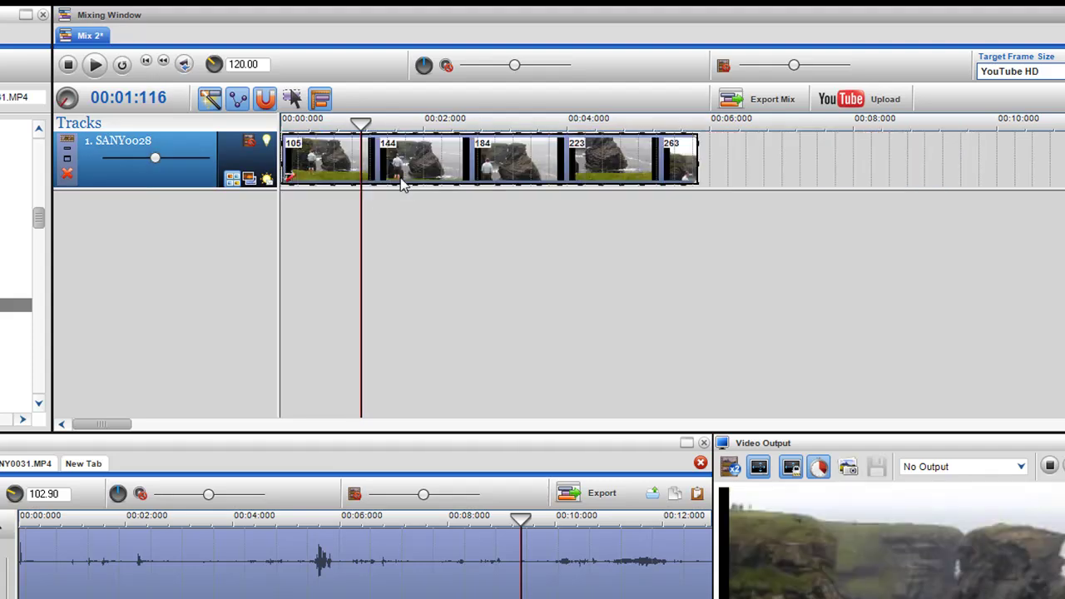
drag(703, 170, 723, 180)
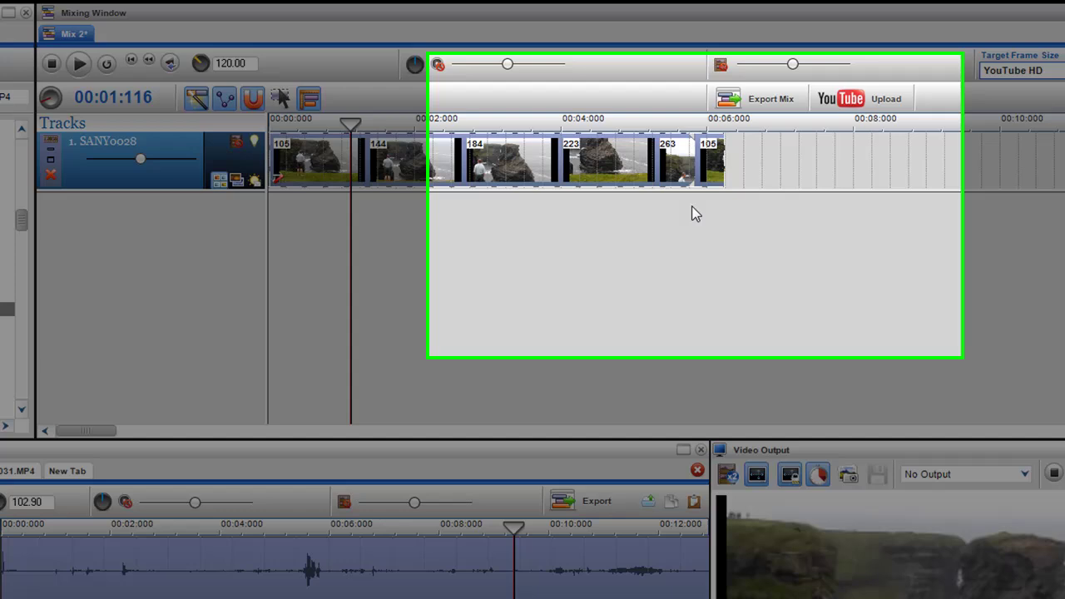
Step: Make the track row taller and trim the clip's end back to 00:05:840
click(696, 206)
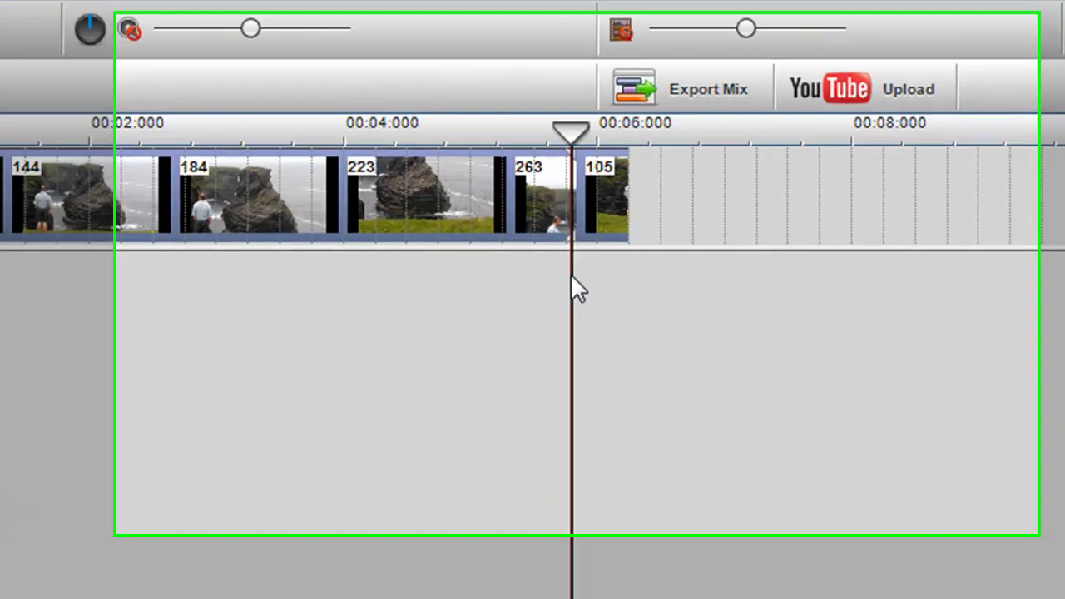
scroll(745, 236, up, 5)
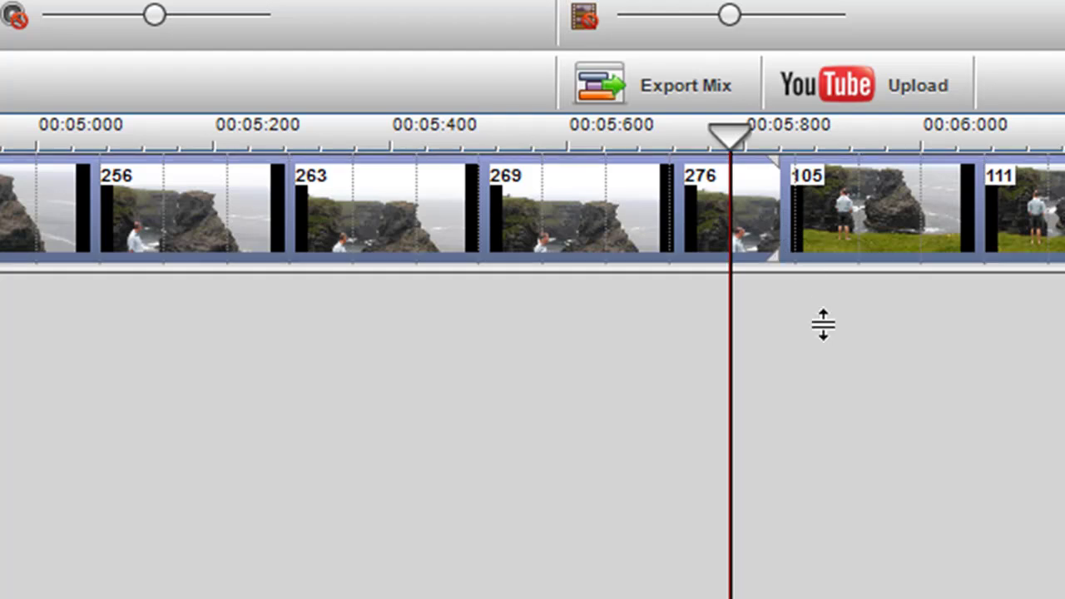
drag(823, 324, 849, 506)
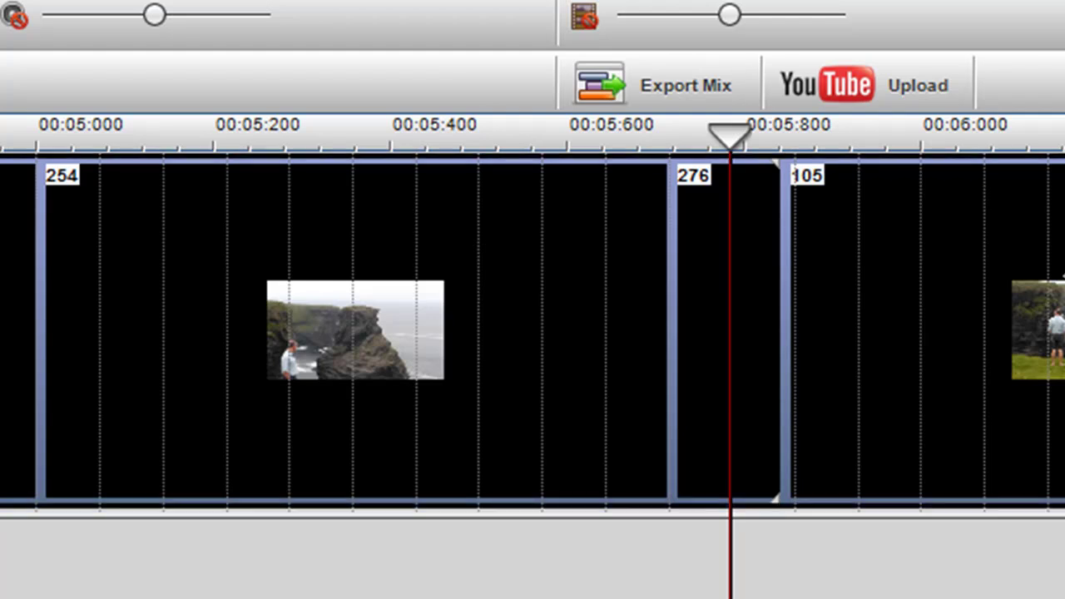
drag(1064, 333, 786, 407)
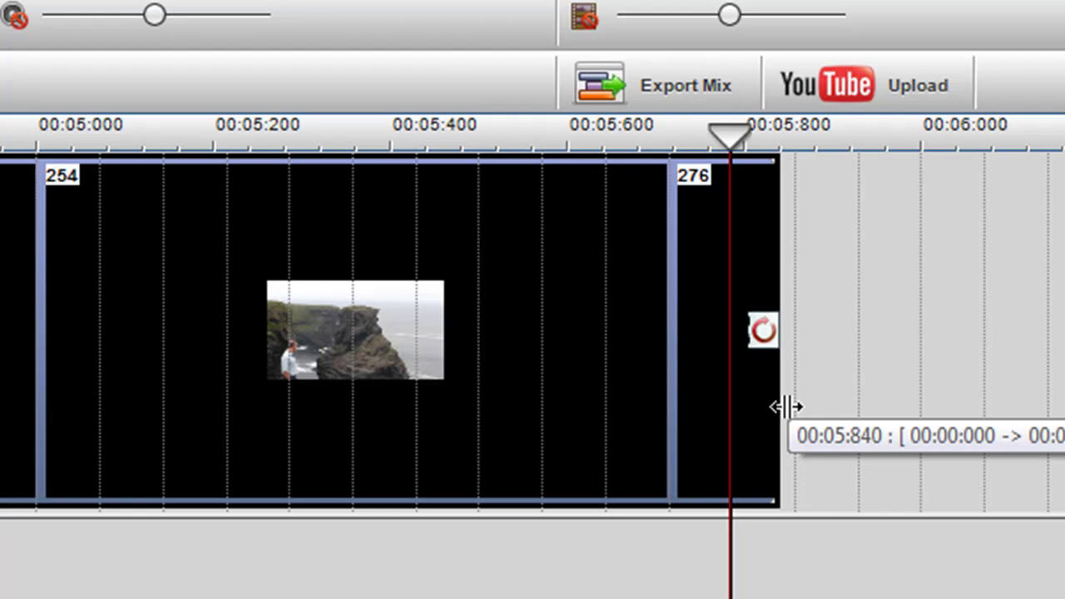
mouse_move(786, 407)
mouse_down()
mouse_move(1003, 428)
mouse_move(773, 420)
mouse_up()
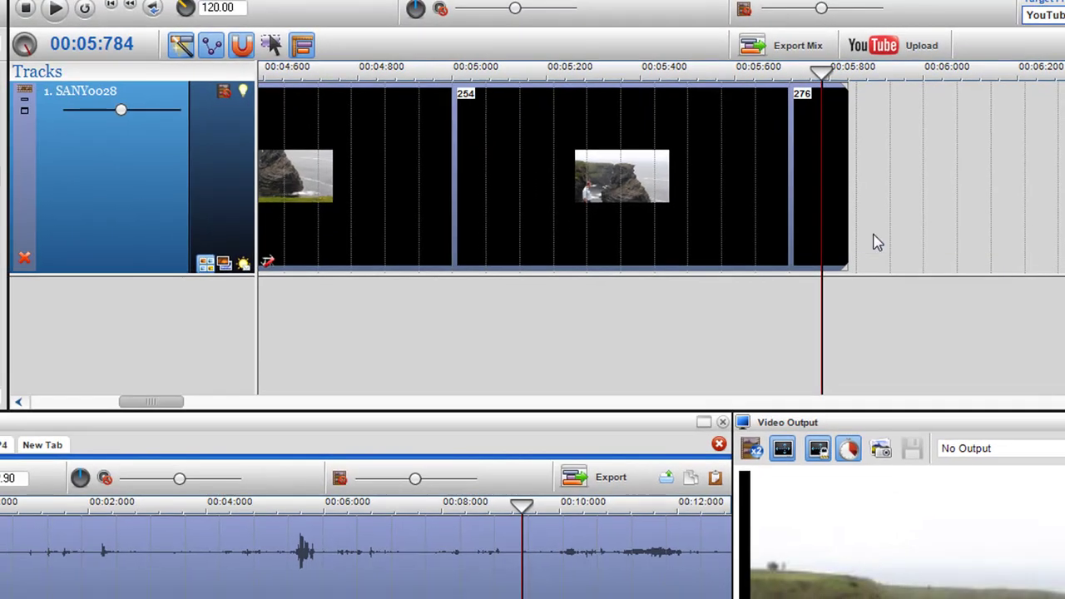
Step: Shrink the mix track row back to its normal height
scroll(876, 239, down, 6)
scroll(823, 244, up, 1)
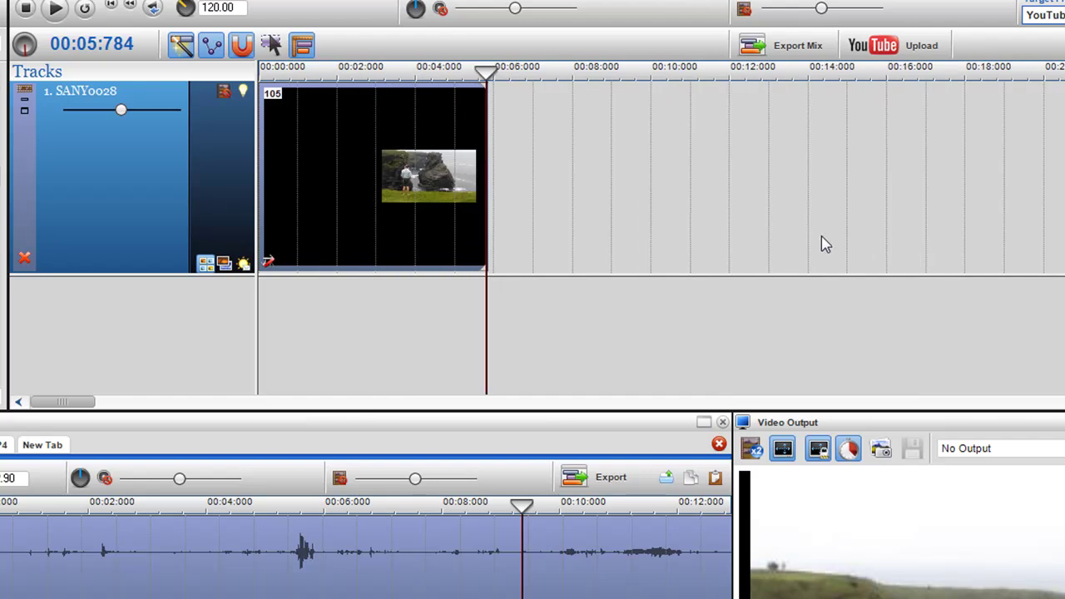
drag(415, 275, 433, 198)
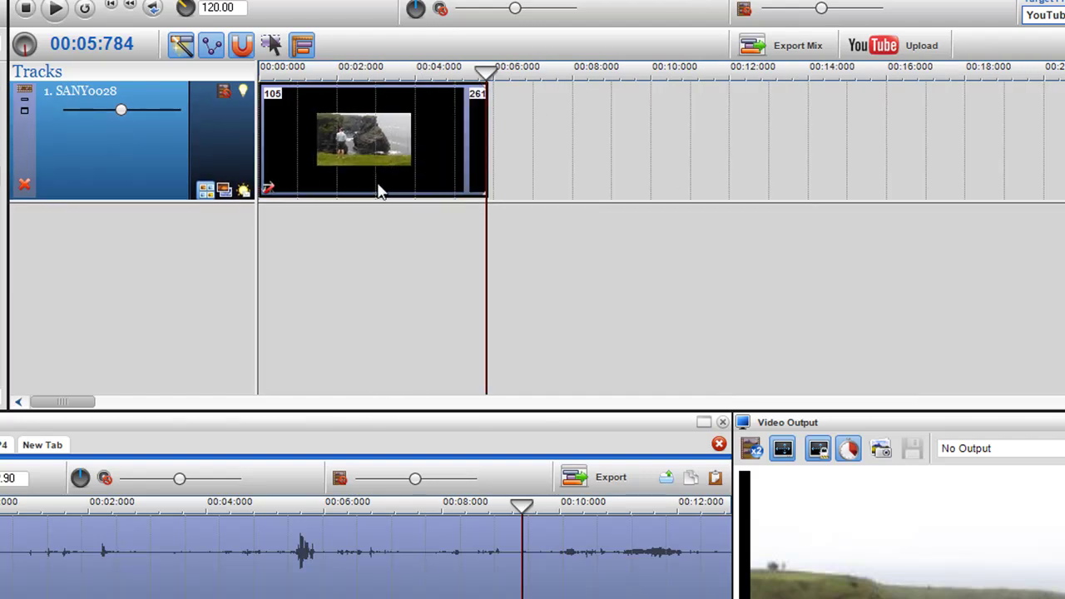
scroll(411, 269, down, 2)
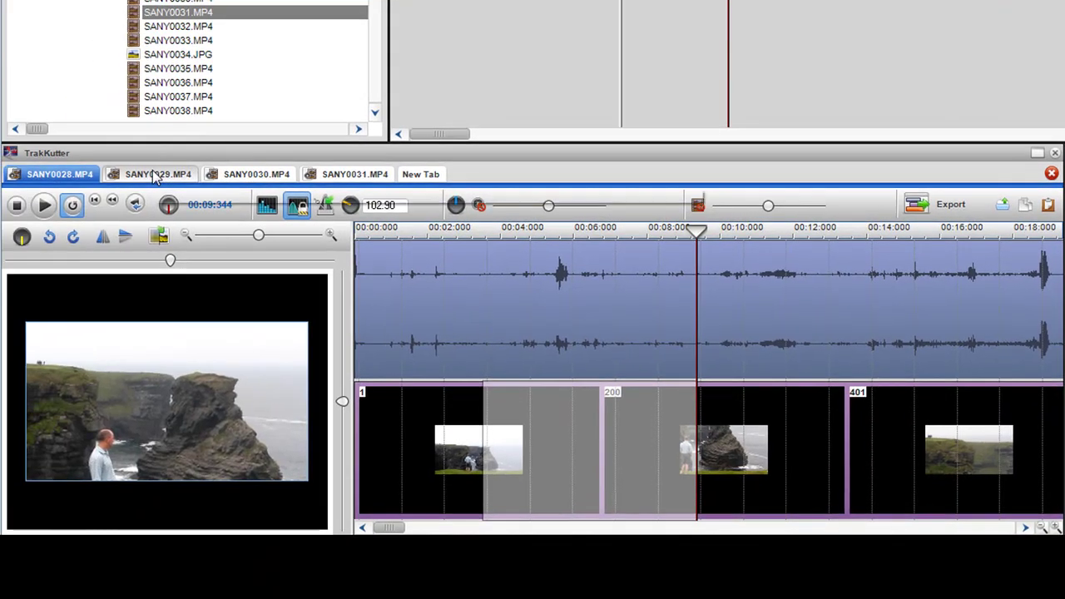
Step: Open the SANY0029.MP4 editor tab and preview frames across the clip, settling near 00:11:872
click(155, 174)
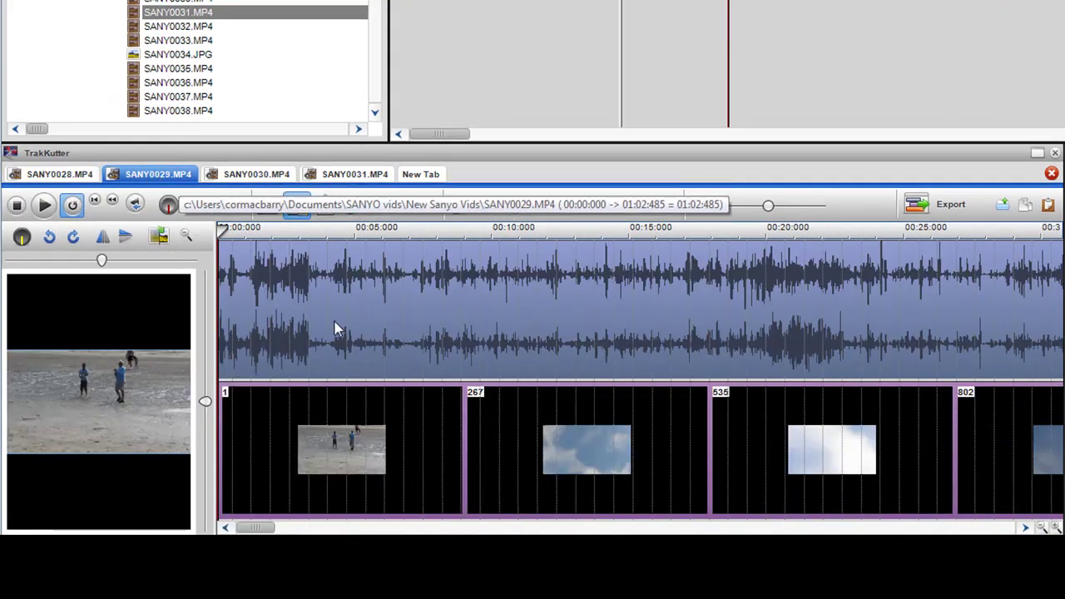
click(399, 369)
click(279, 340)
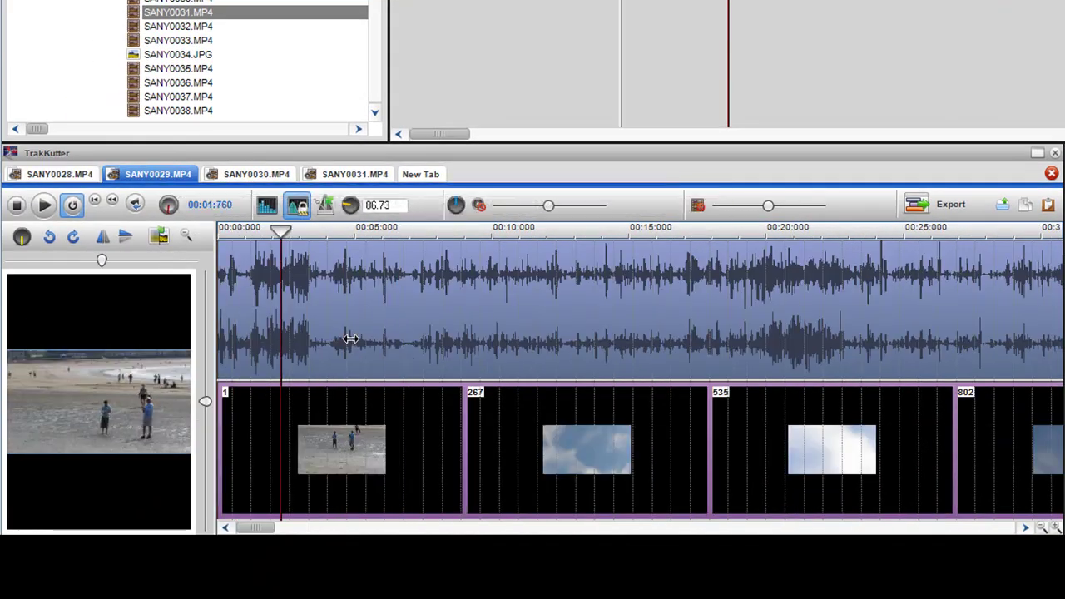
click(335, 339)
click(747, 340)
click(917, 319)
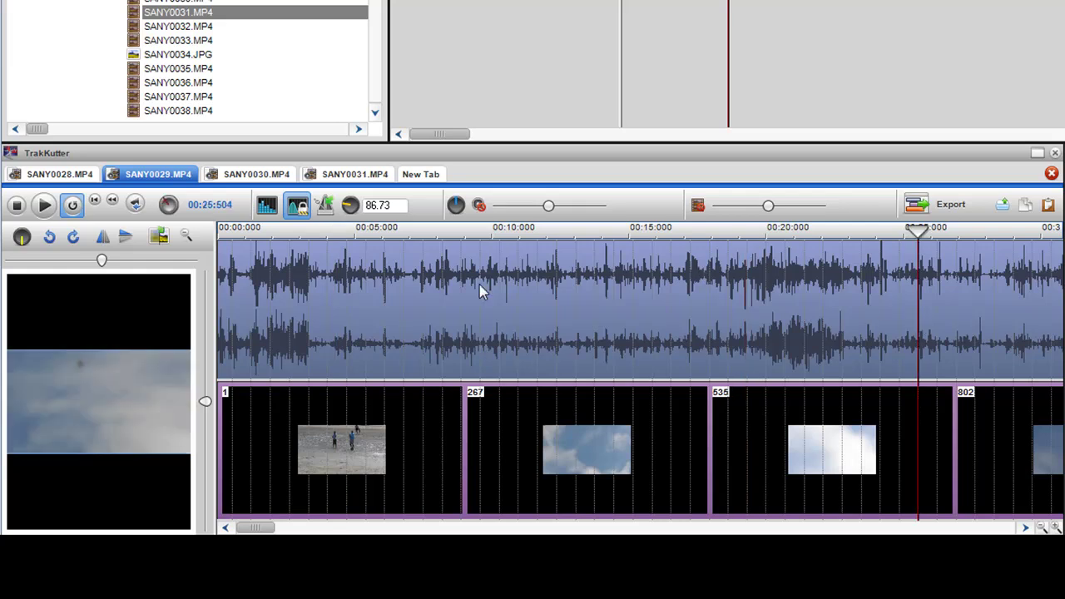
click(477, 285)
click(368, 284)
click(560, 285)
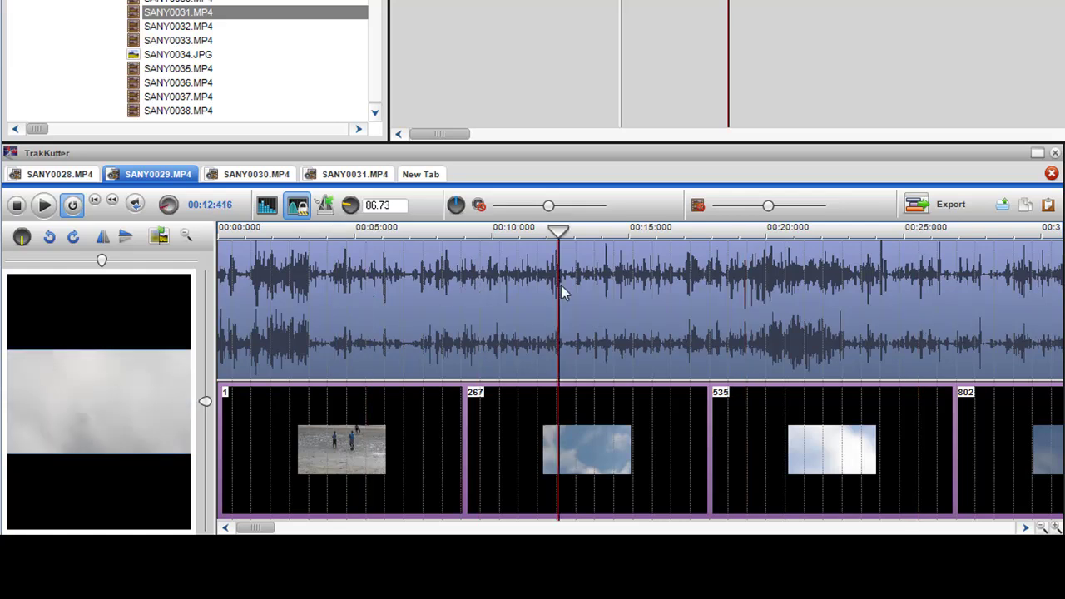
click(828, 287)
click(642, 283)
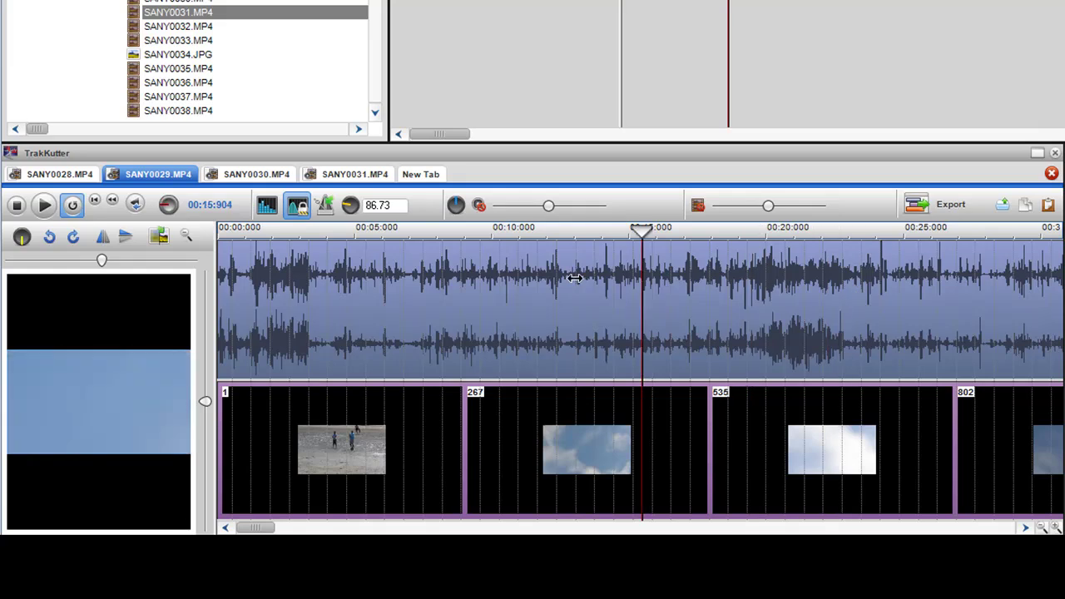
click(411, 283)
click(868, 321)
click(742, 321)
click(675, 323)
click(544, 318)
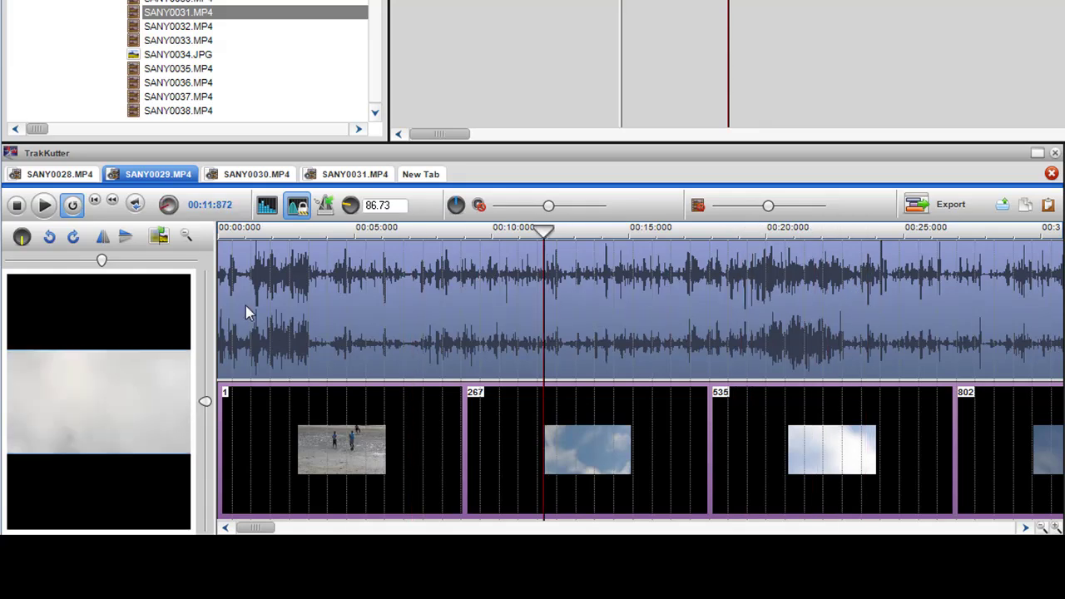
Step: Widen the preview panel and put the playhead at 00:35:968, where the arms-raised beach scene begins
drag(214, 283, 468, 266)
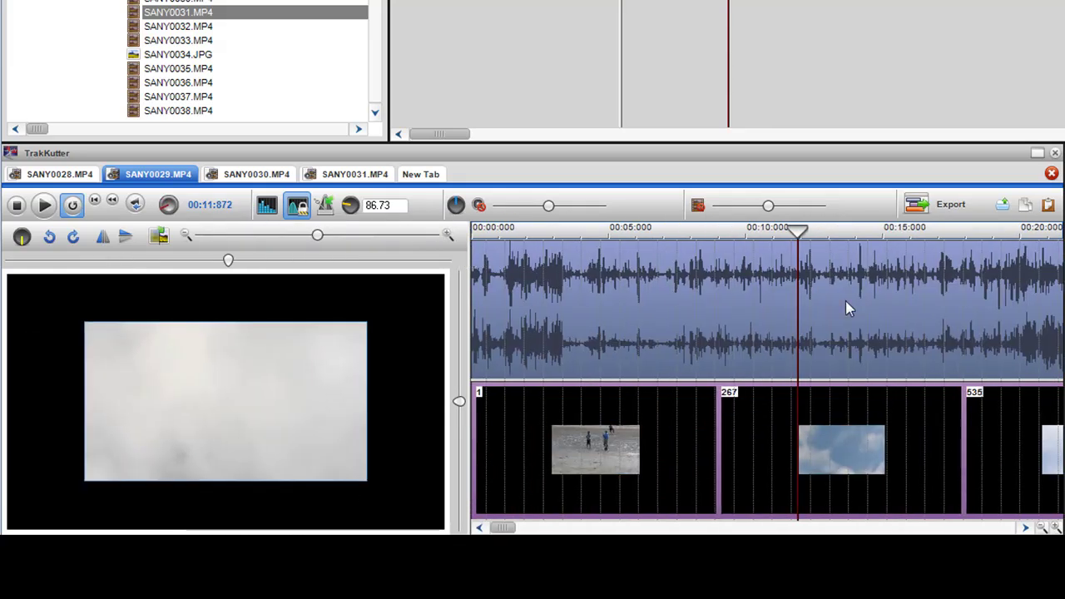
drag(799, 280, 860, 324)
scroll(859, 325, down, 1)
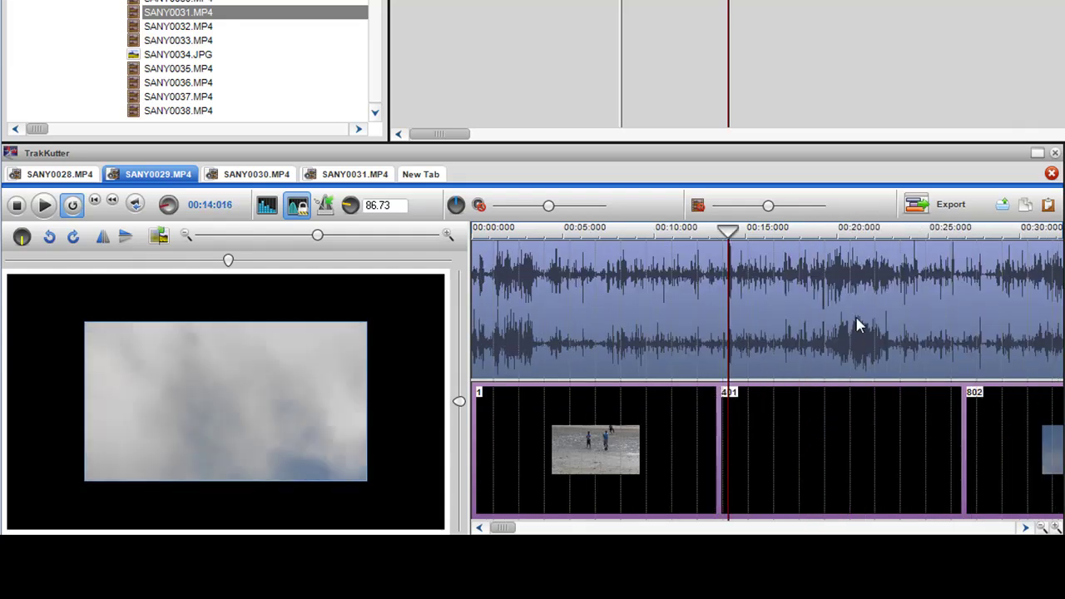
scroll(859, 325, down, 1)
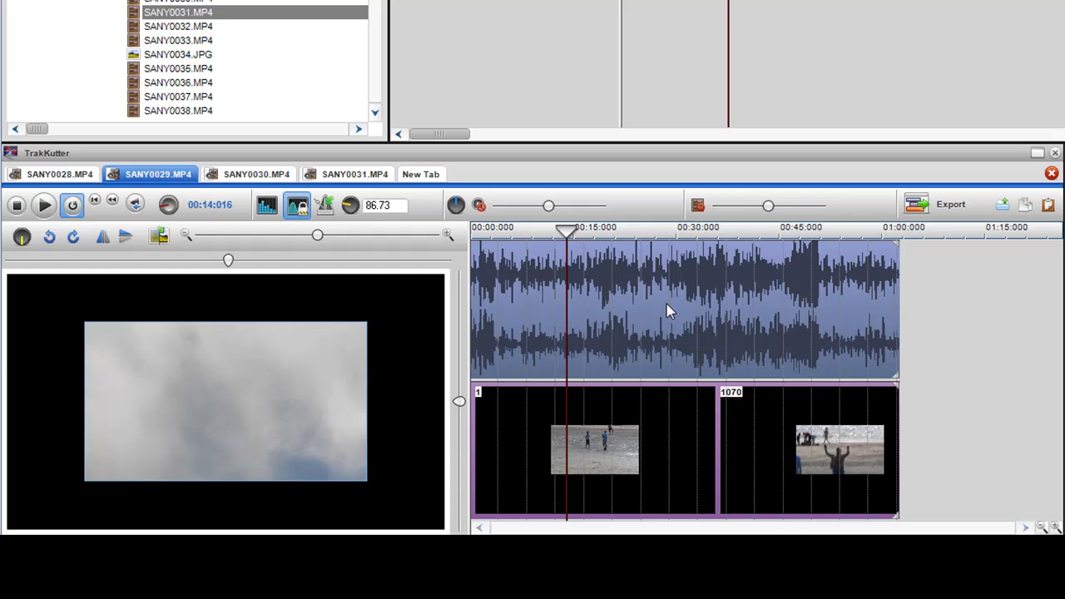
scroll(667, 310, down, 1)
drag(557, 298, 586, 299)
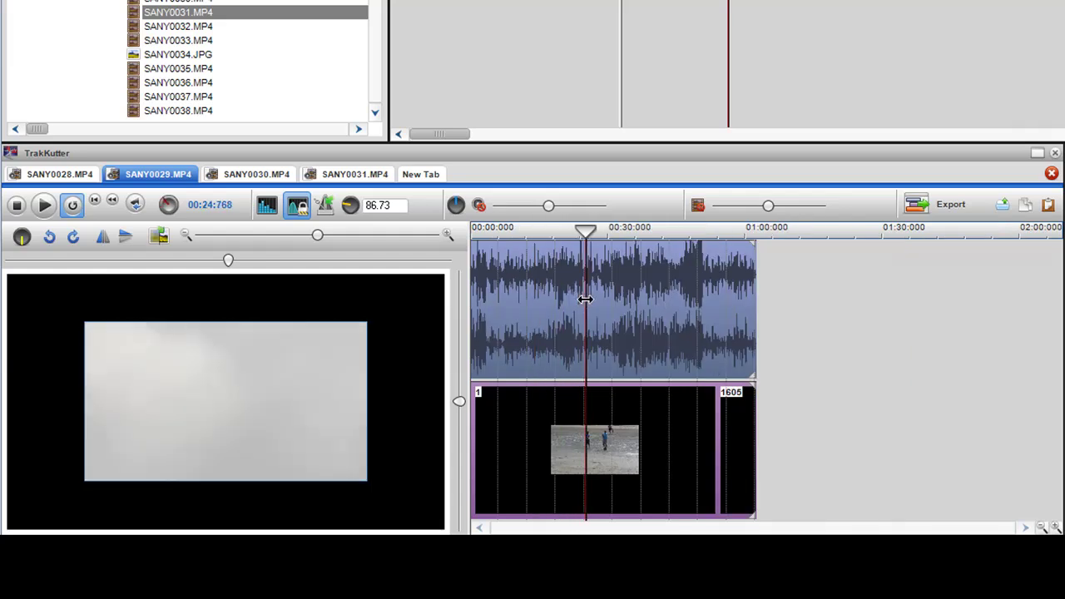
scroll(687, 331, up, 2)
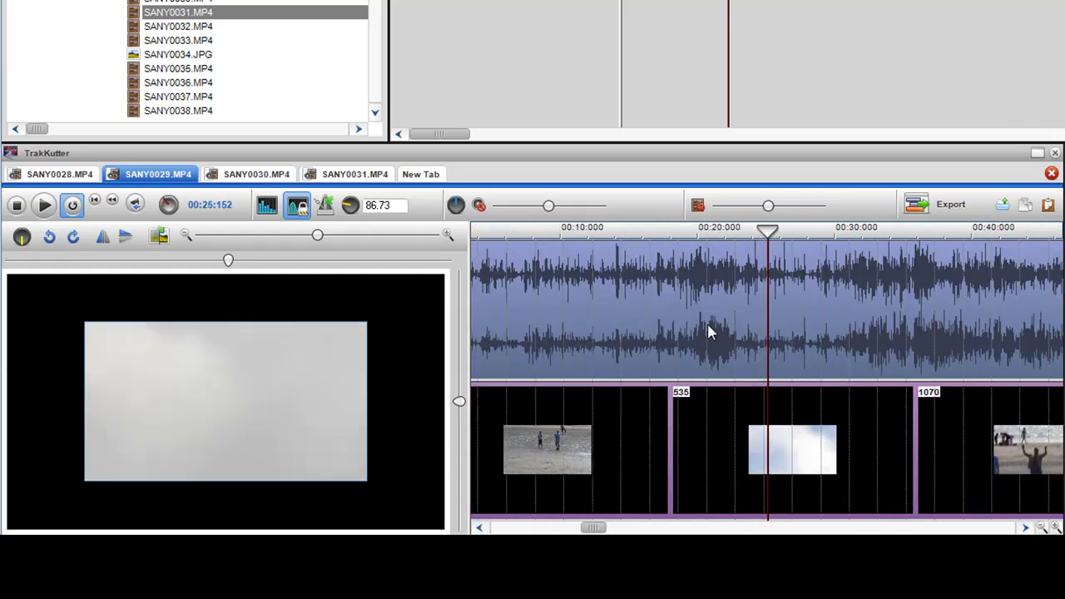
drag(767, 305, 917, 320)
scroll(971, 371, down, 2)
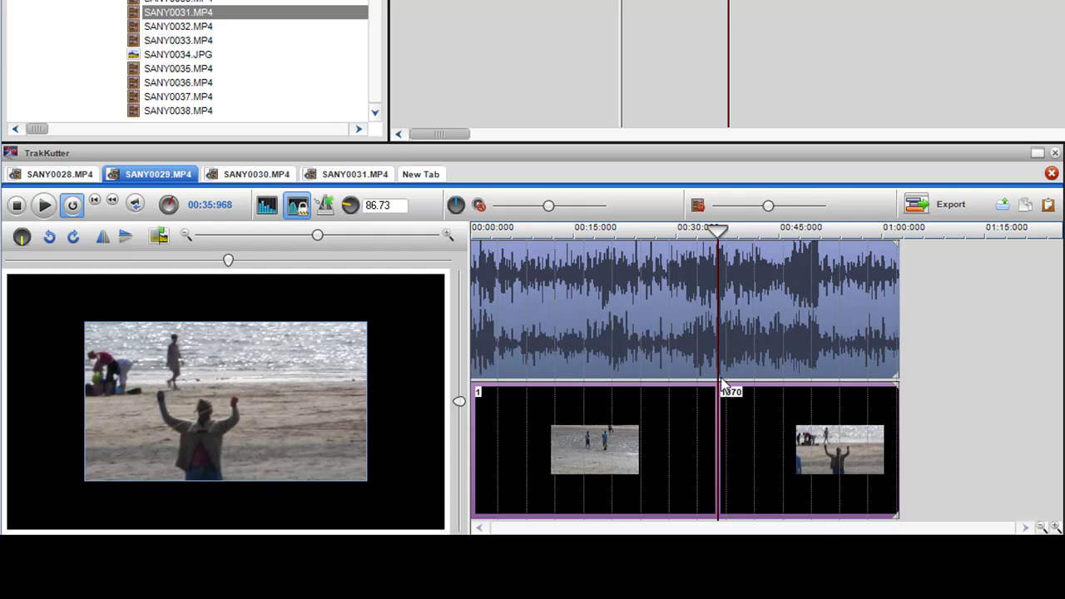
Step: Mark a range on the SANY0029 video track and snap its start to the playhead at 00:35:968
drag(738, 399, 860, 520)
scroll(782, 466, up, 2)
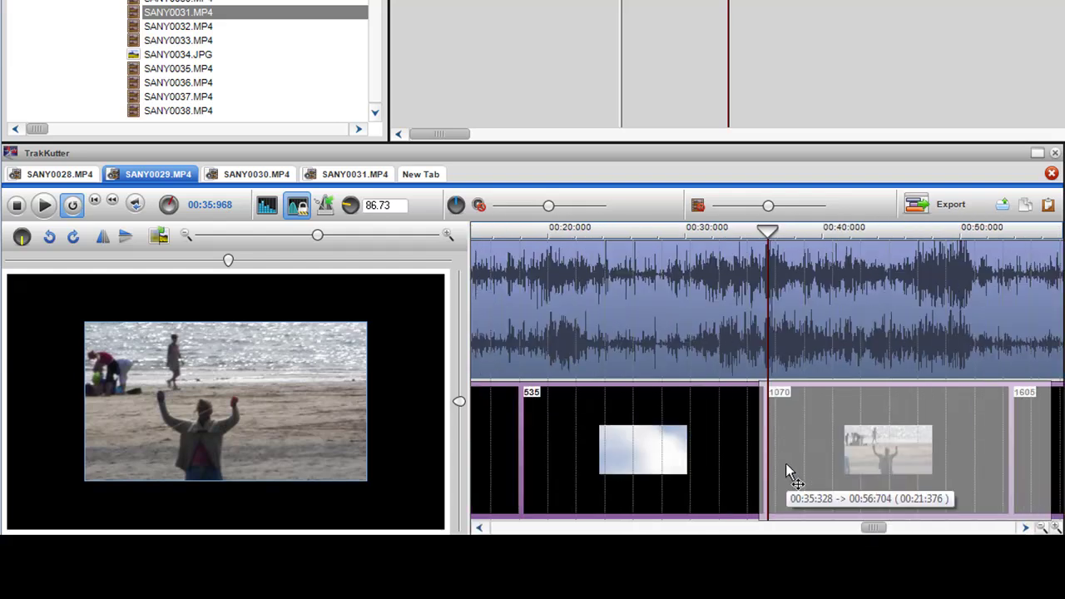
drag(761, 433, 756, 433)
right_click(776, 408)
click(820, 440)
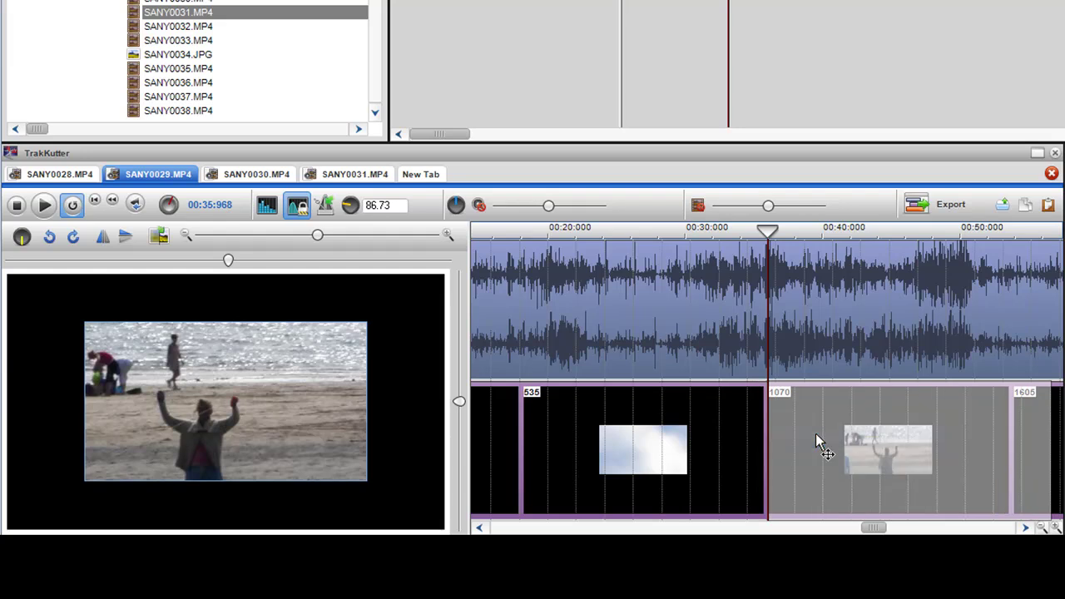
Step: Snap the range end to the playhead near 00:52 and copy the marked range
scroll(815, 434, down, 3)
drag(635, 343, 708, 343)
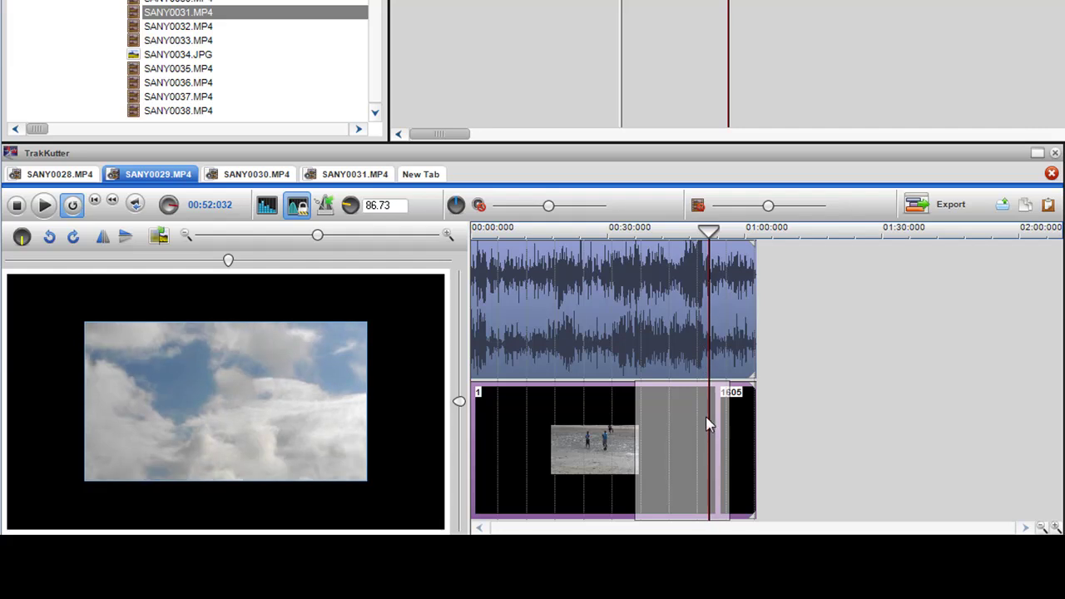
right_click(706, 424)
click(748, 471)
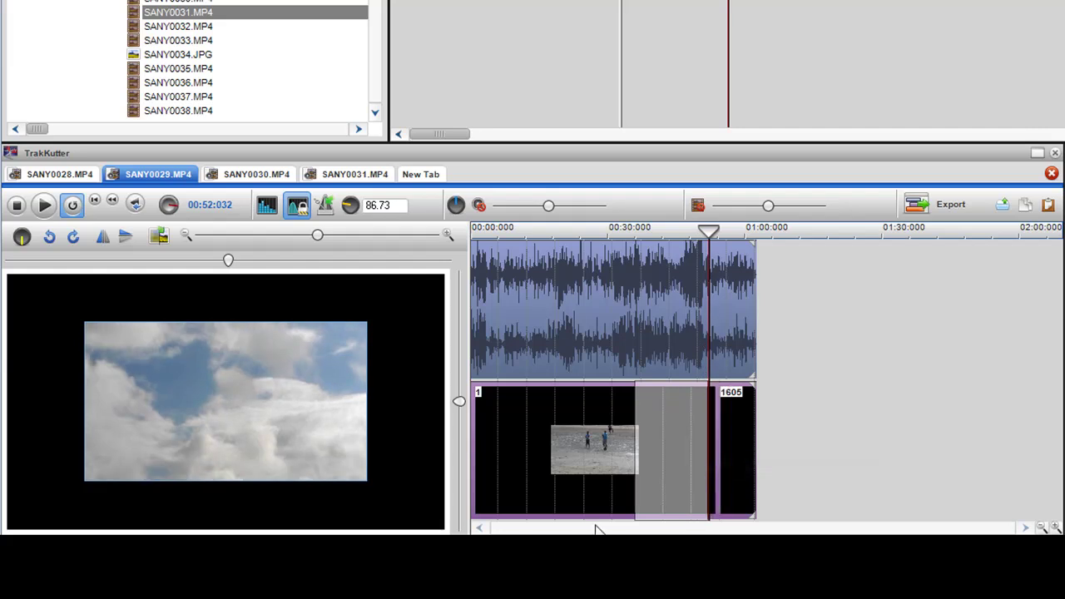
right_click(664, 424)
click(705, 436)
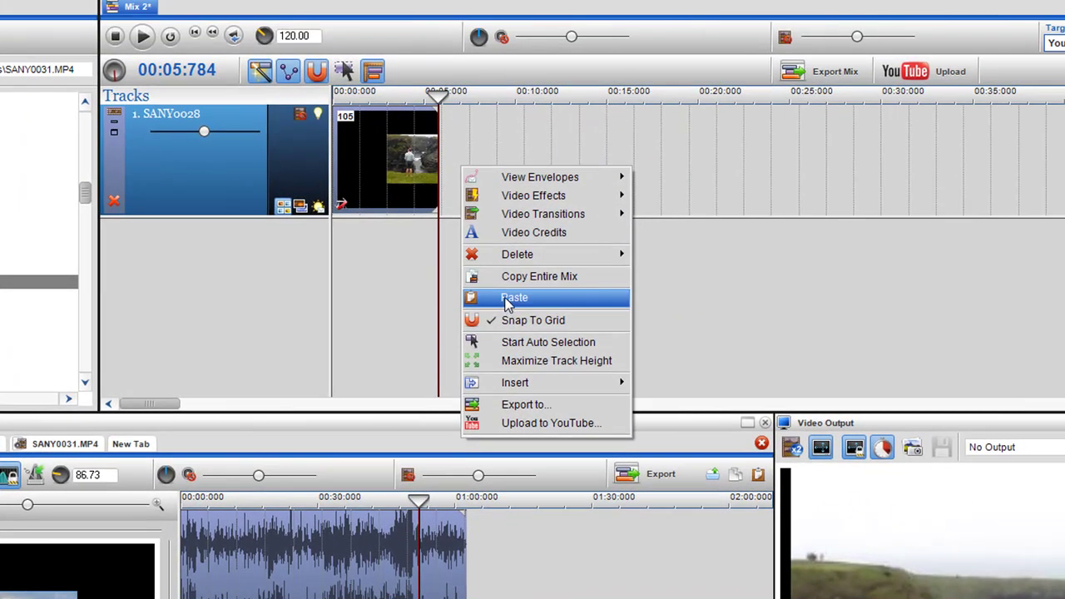
Step: Paste the SANY0029 section onto Mix 2 and slide clips 1077 and 1391 directly after clip 105
click(511, 298)
click(565, 249)
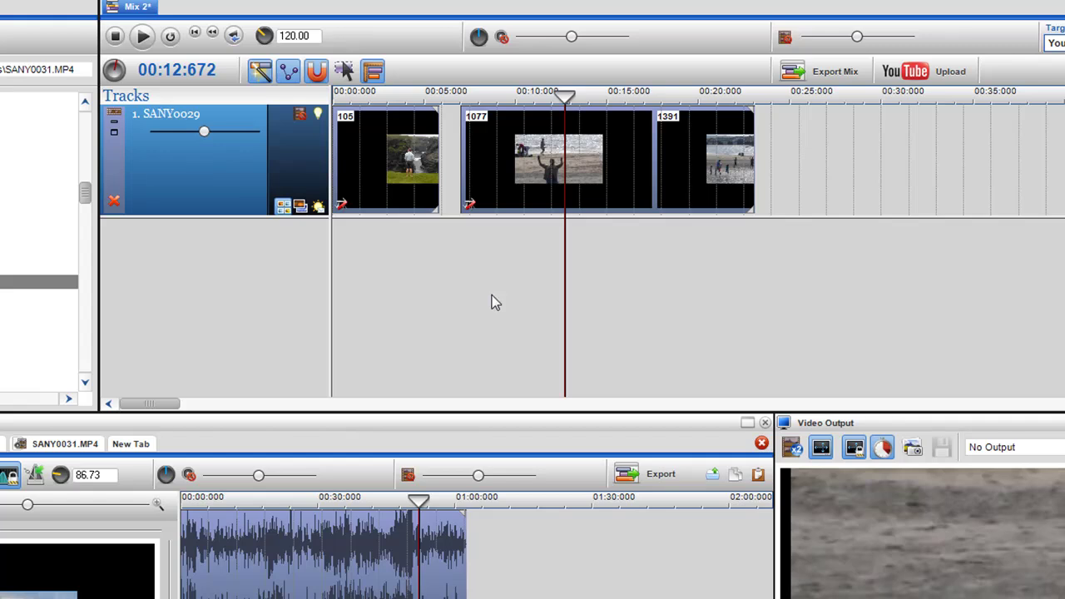
click(655, 211)
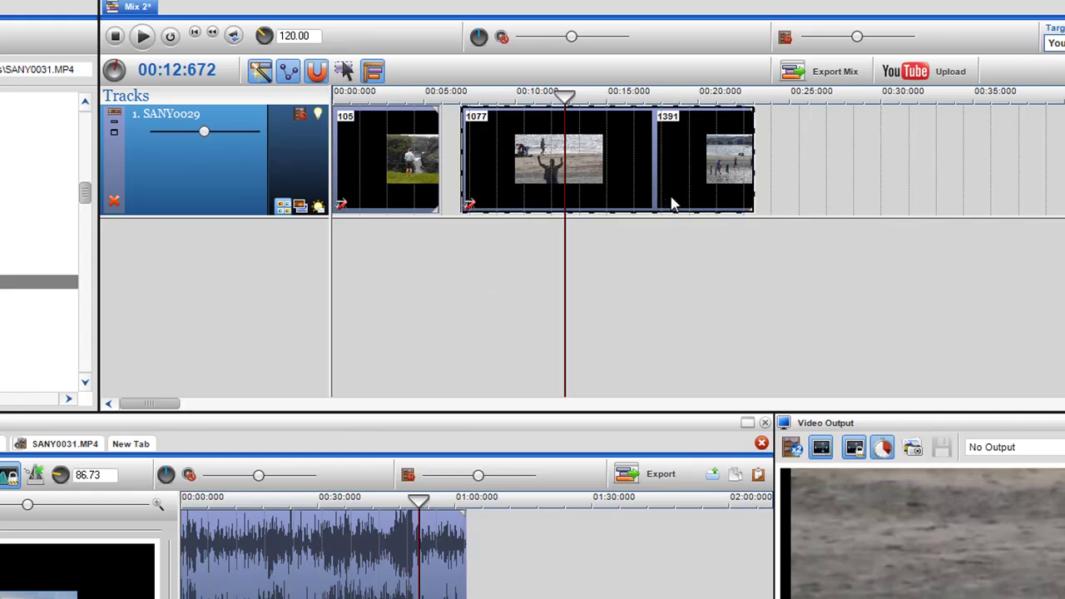
mouse_move(673, 202)
mouse_down()
mouse_move(704, 204)
mouse_move(641, 203)
mouse_up()
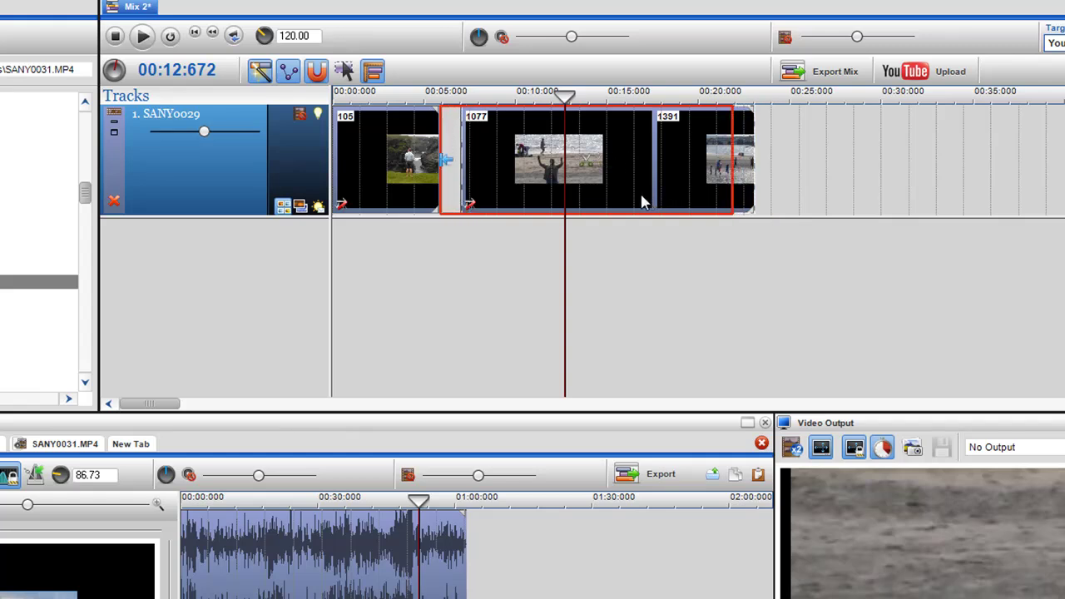
drag(643, 203, 641, 203)
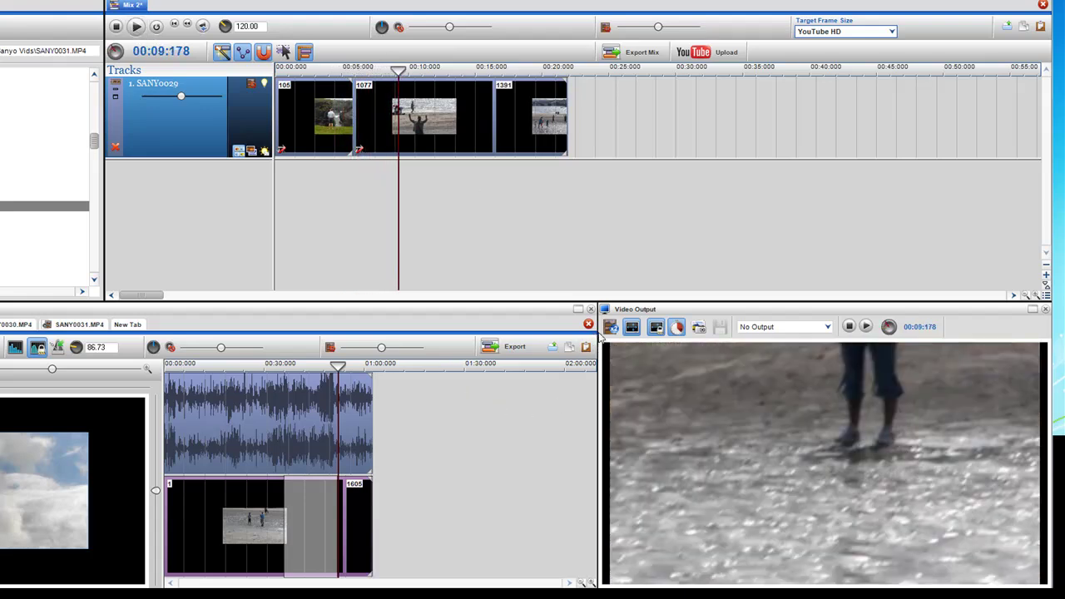
drag(595, 331, 440, 331)
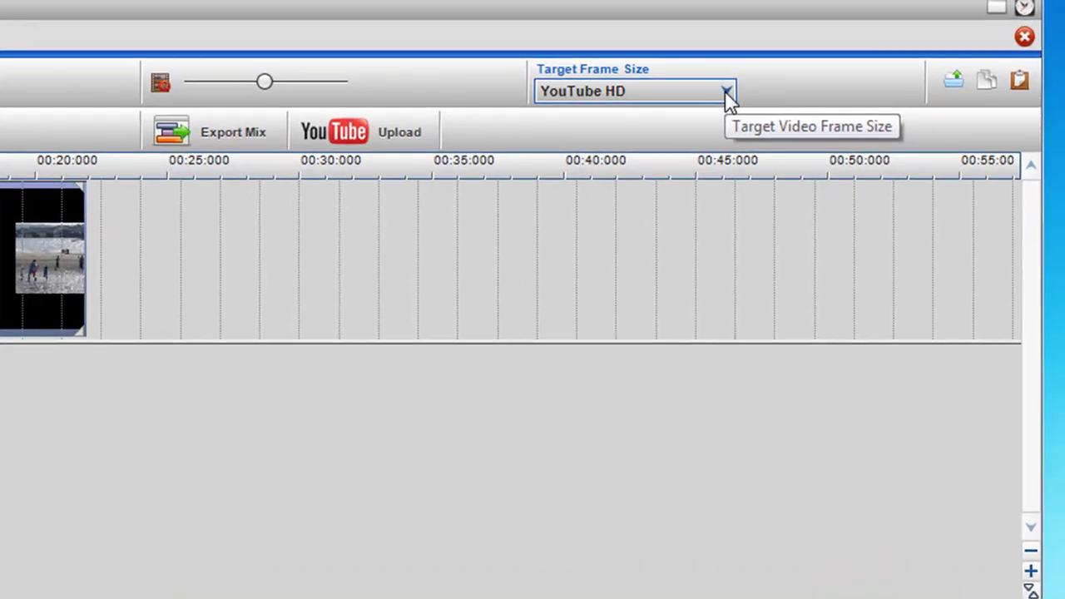
Step: Keep YouTube HD as the Target Frame Size and zoom the Mixing Window out to show clips 105 and 1077
click(726, 91)
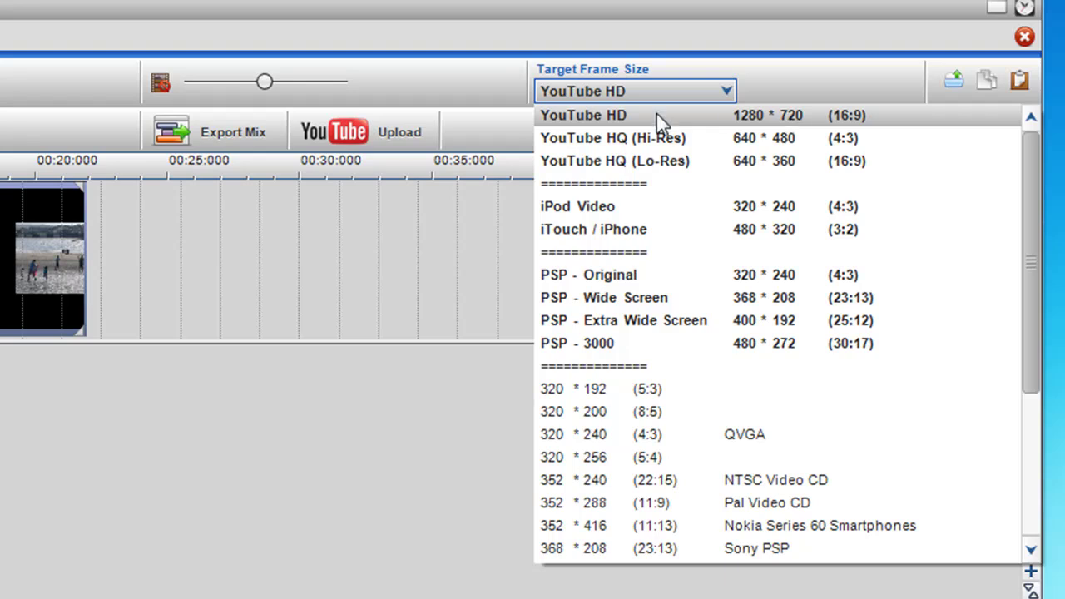
scroll(677, 308, down, 4)
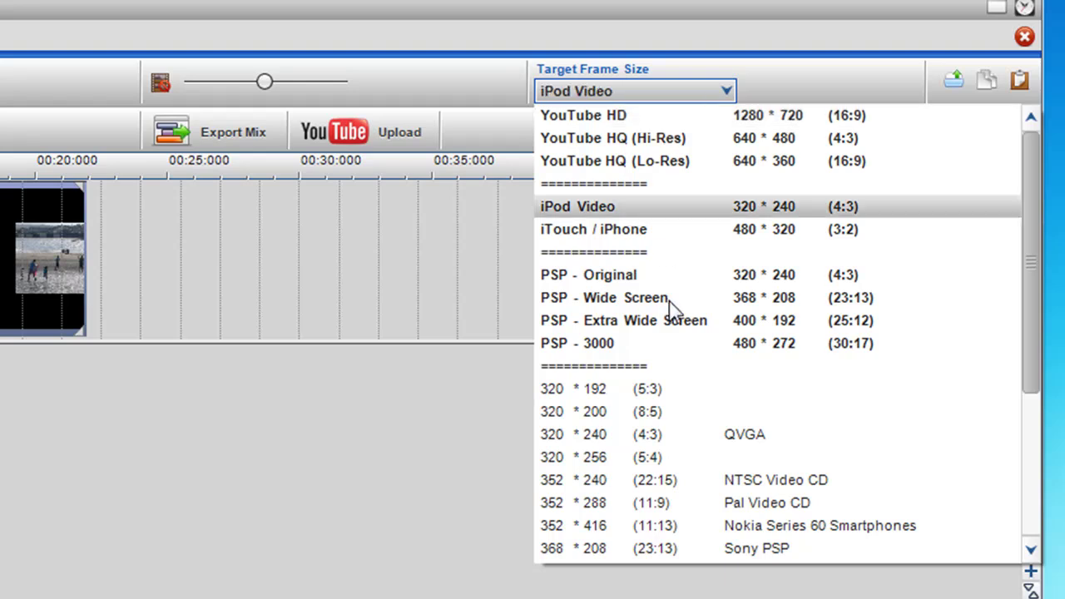
scroll(681, 312, down, 1)
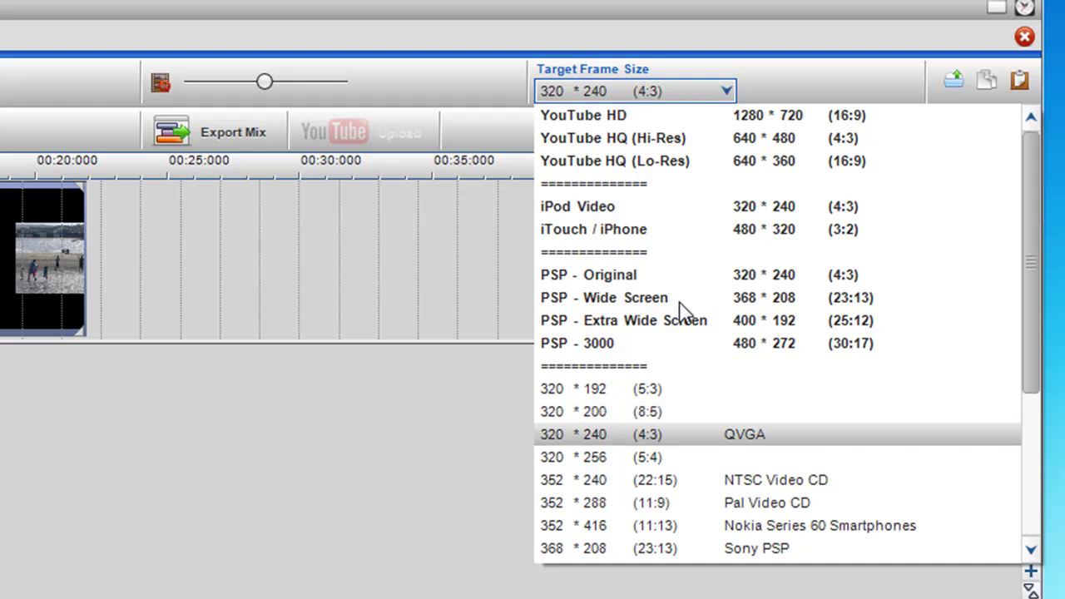
scroll(681, 312, up, 2)
scroll(681, 304, up, 9)
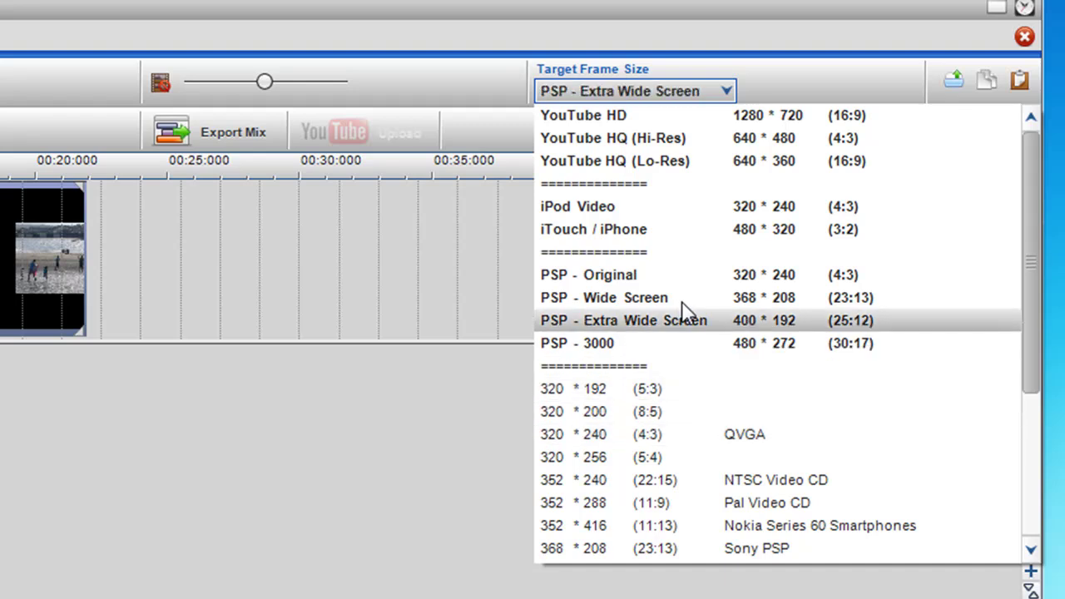
click(633, 118)
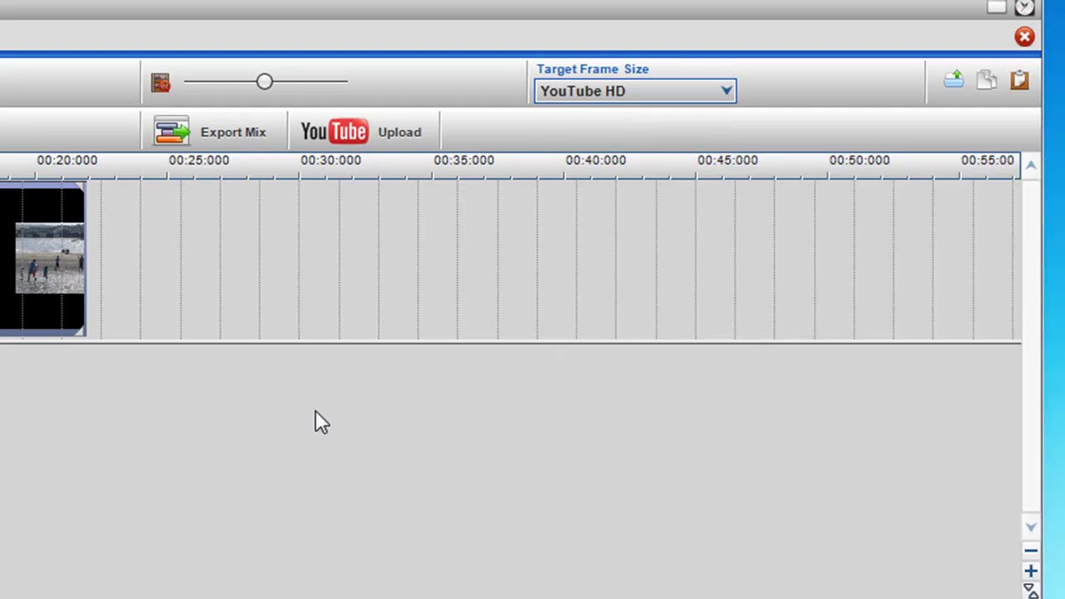
click(727, 92)
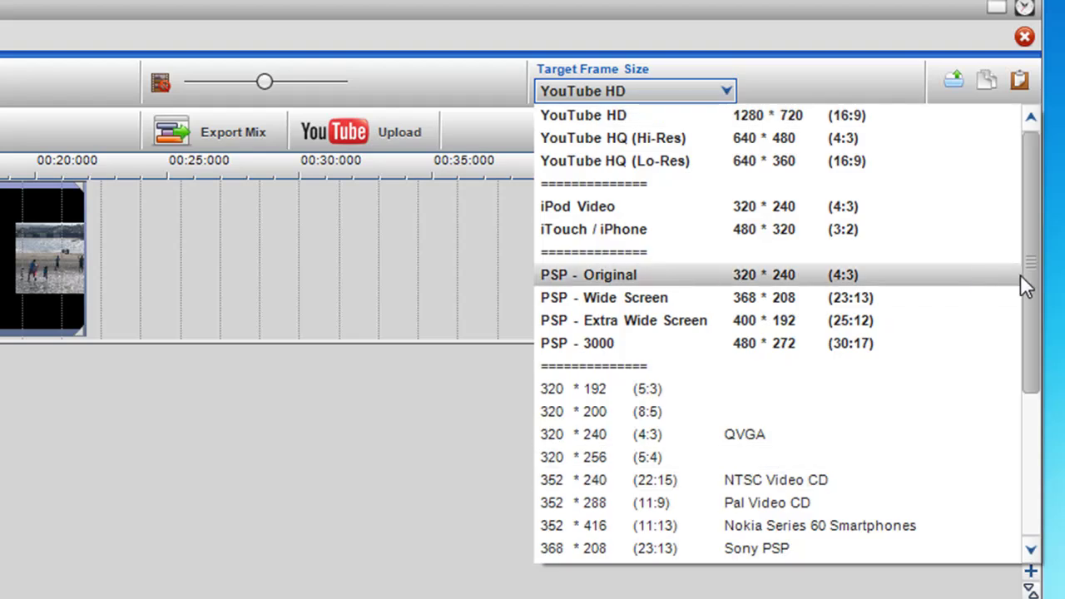
click(661, 116)
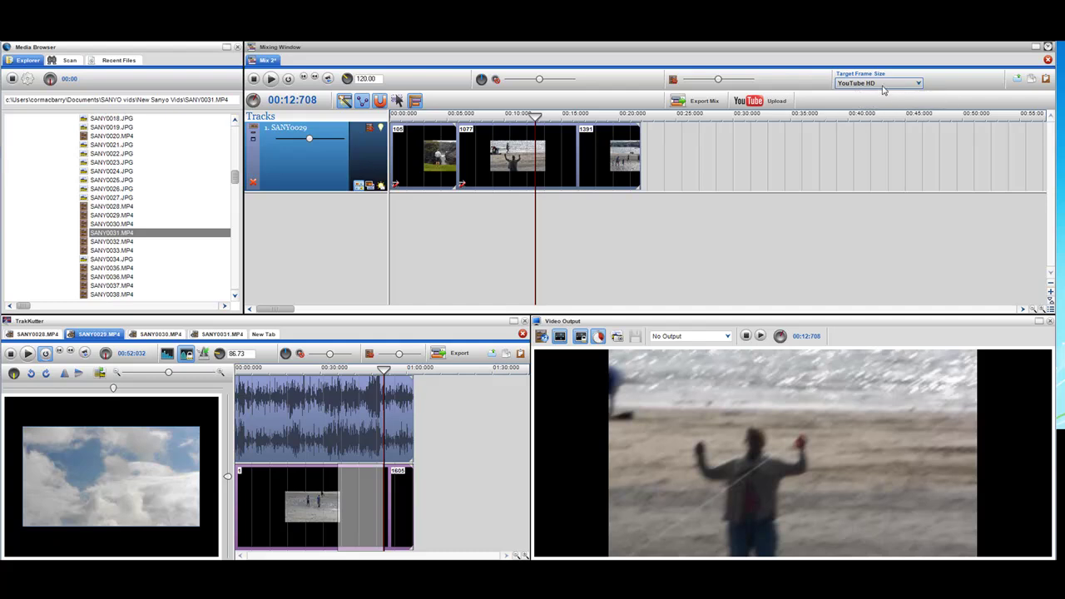
click(919, 83)
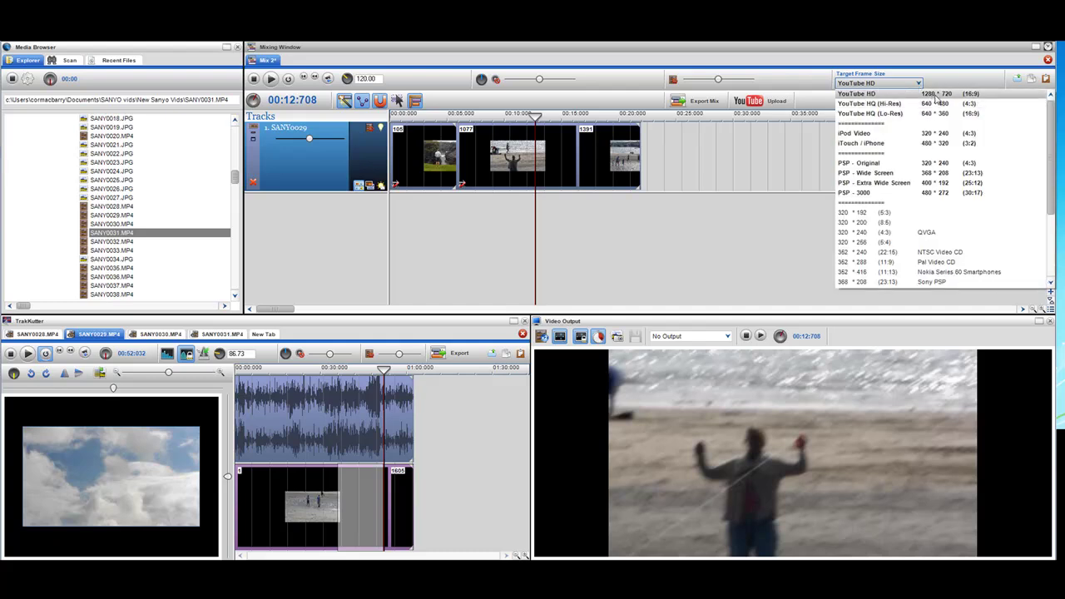
click(903, 87)
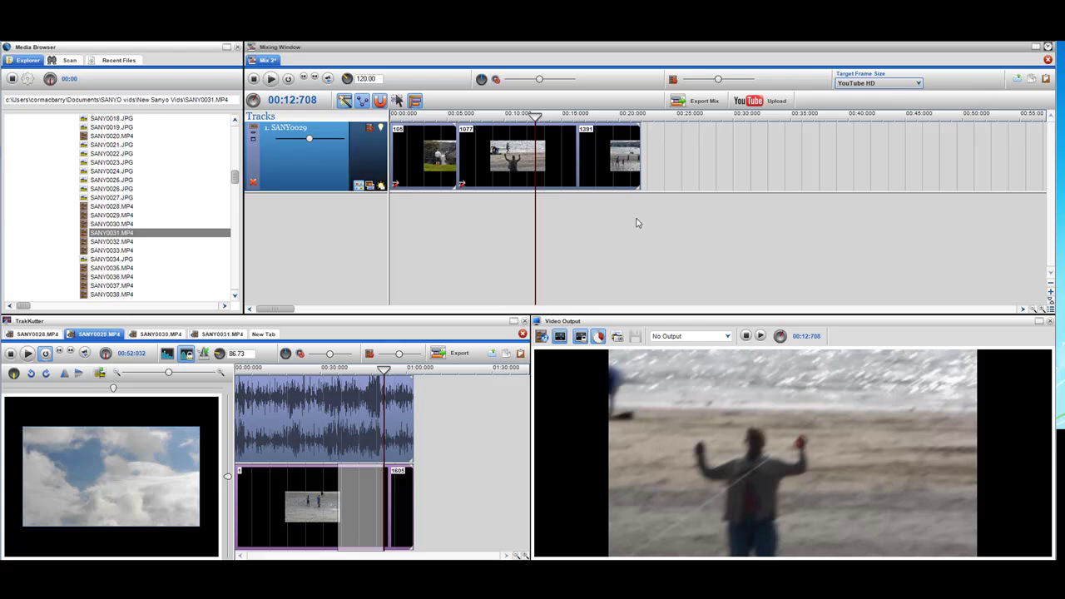
scroll(639, 224, down, 2)
Step: Set the mix playhead to 00:07:200 and select SANY0012.MP4 in the Media Browser
click(414, 228)
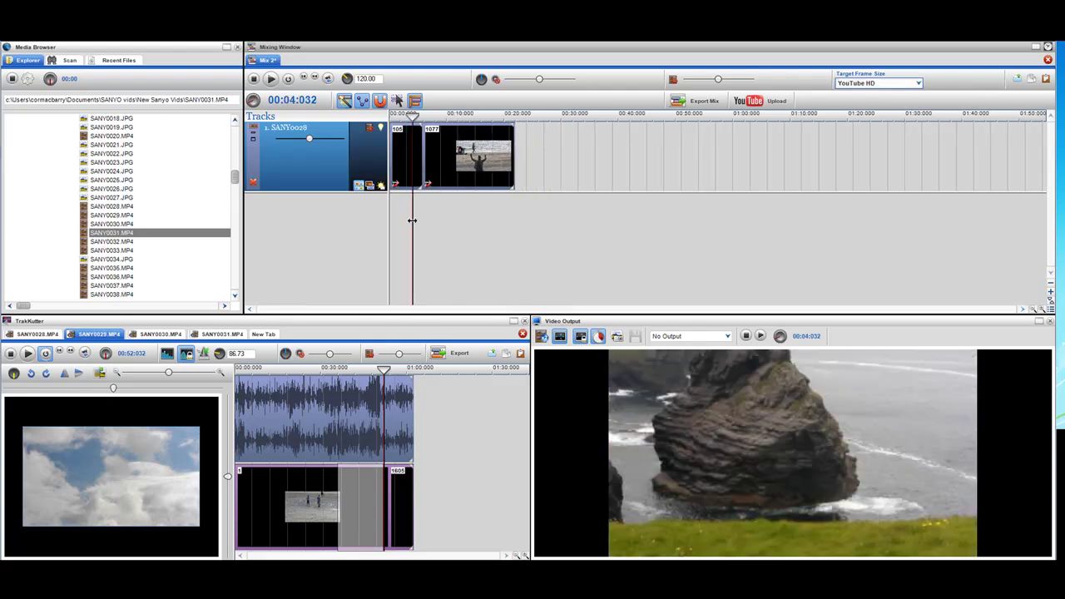
drag(412, 221, 430, 223)
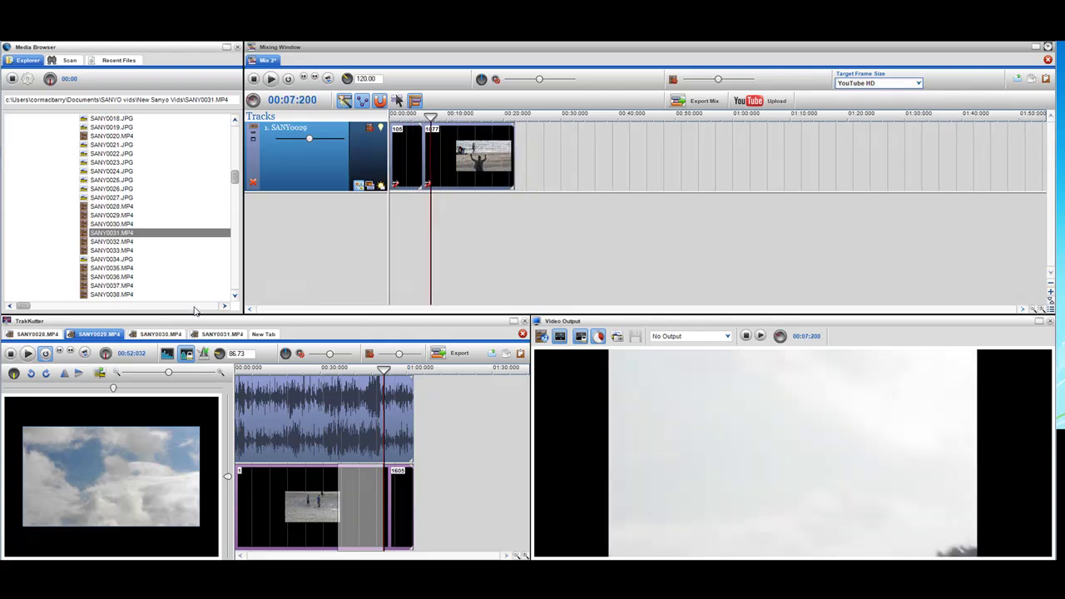
scroll(146, 170, up, 3)
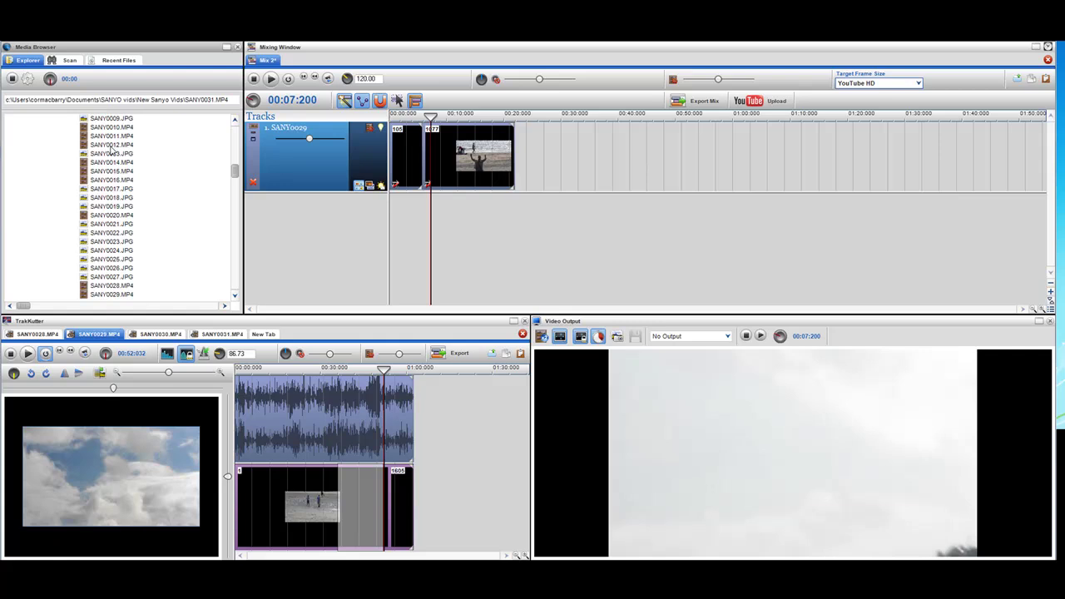
click(111, 146)
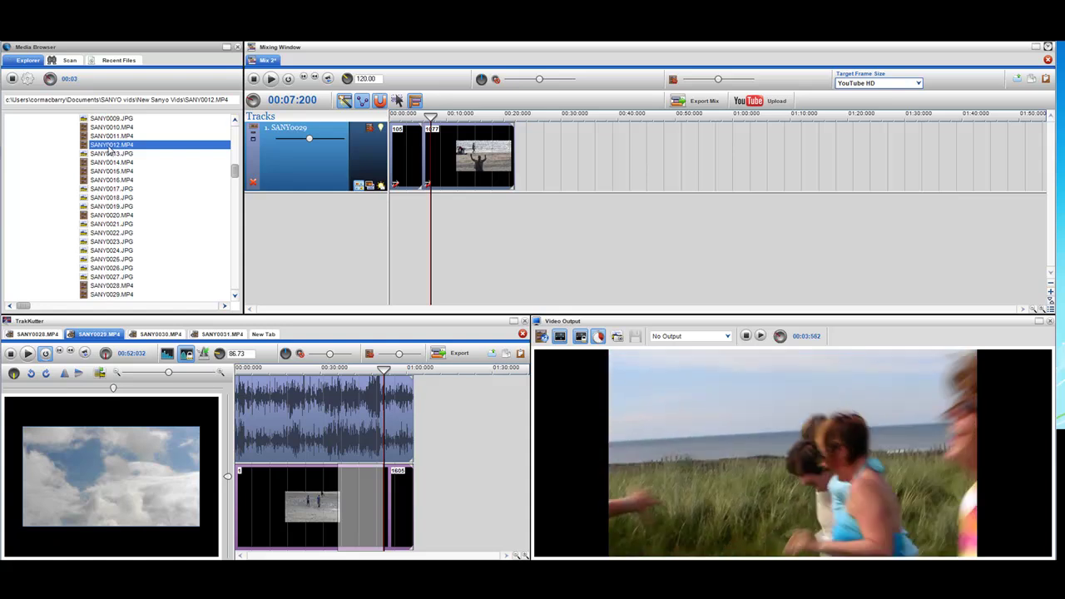
Step: Open SANY0012.MP4 in its own editor tab and enlarge its preview
double_click(111, 145)
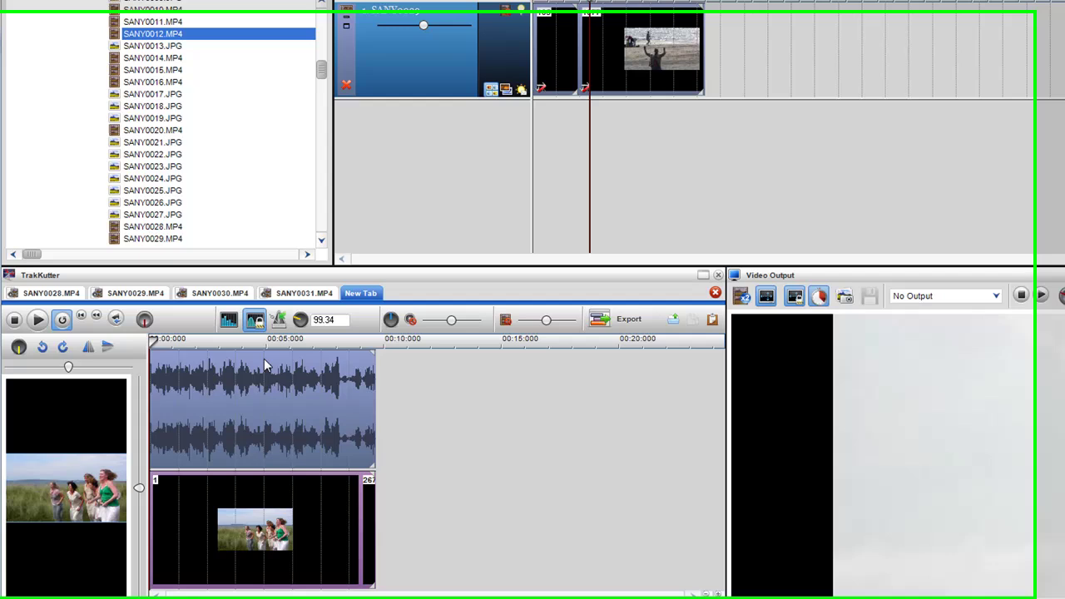
scroll(253, 441, down, 1)
scroll(254, 441, up, 3)
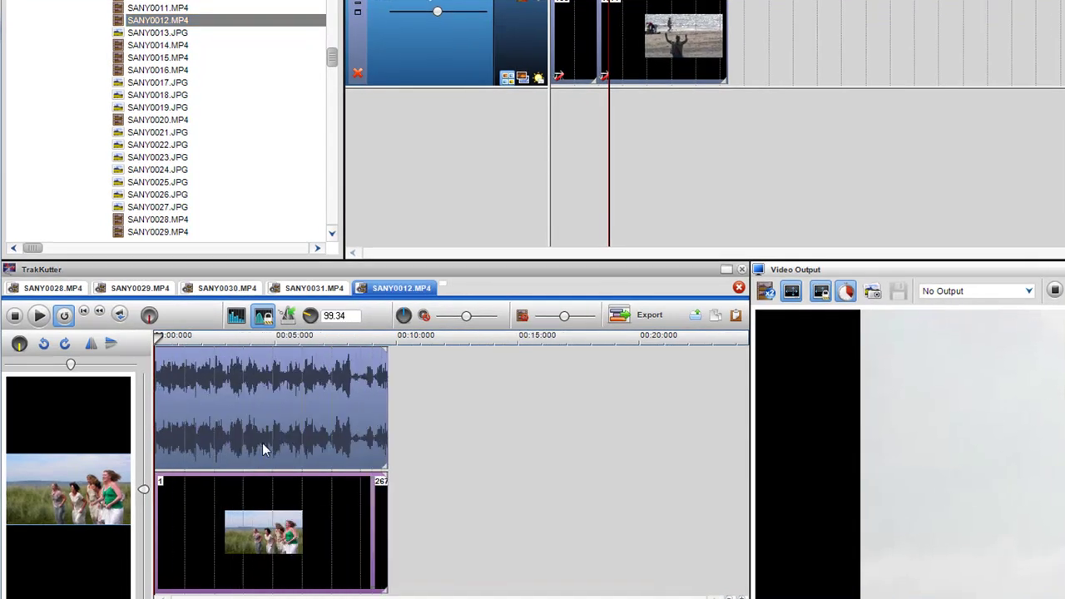
drag(168, 508, 219, 498)
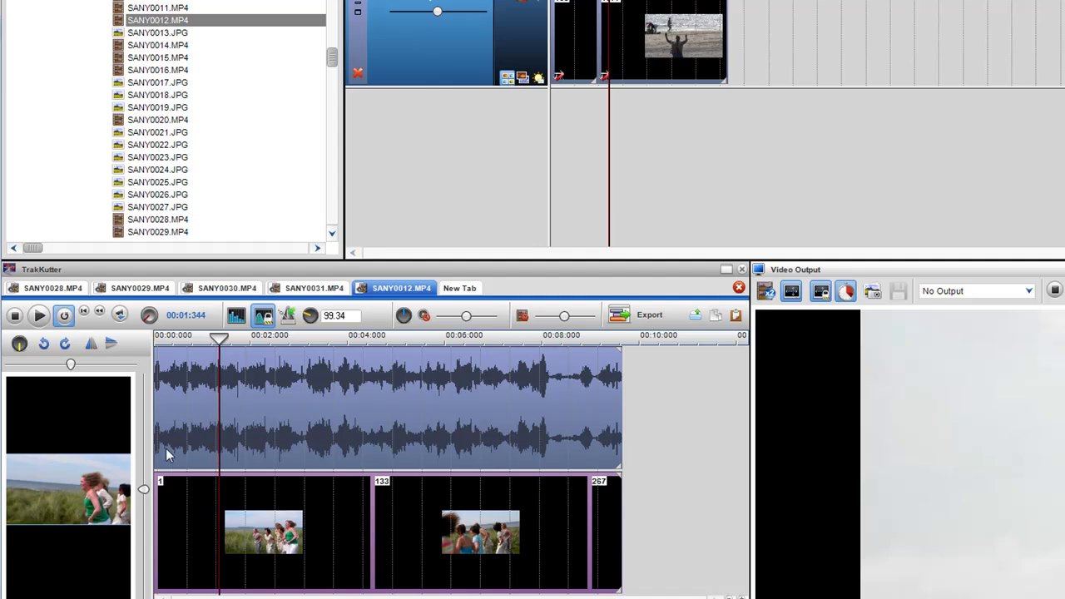
drag(151, 407, 290, 407)
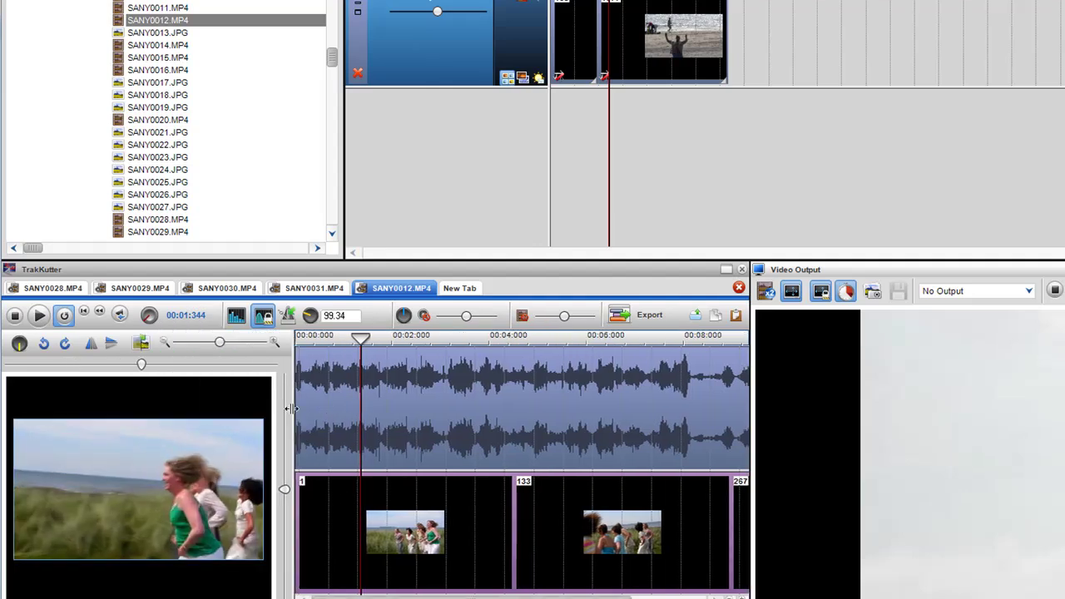
Step: Select the clip range from about 1.056 seconds and set the playhead to about 7.104 seconds
drag(367, 426, 352, 426)
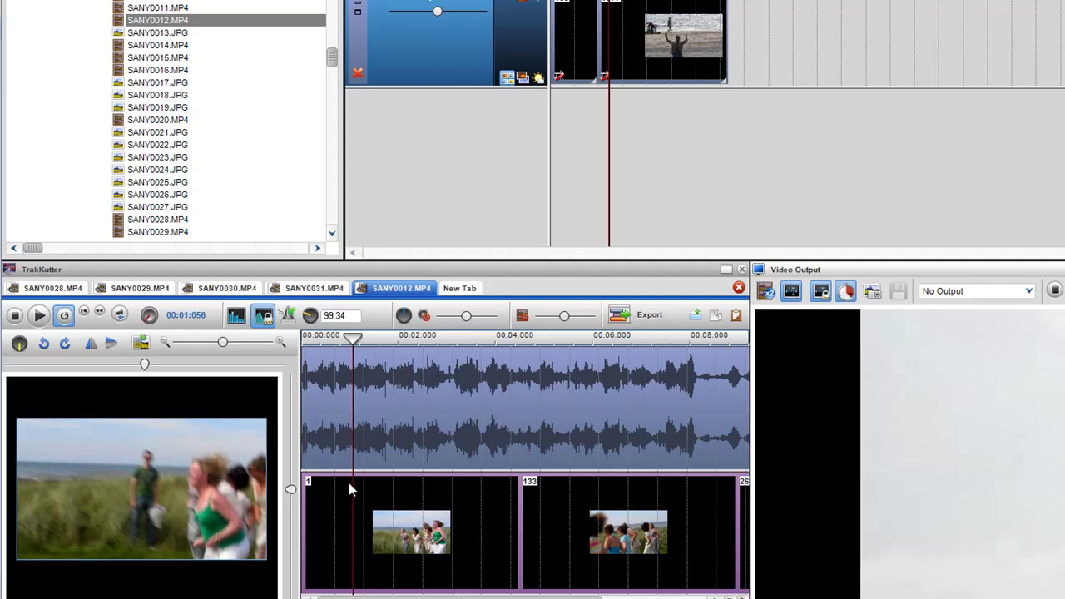
drag(349, 482, 687, 592)
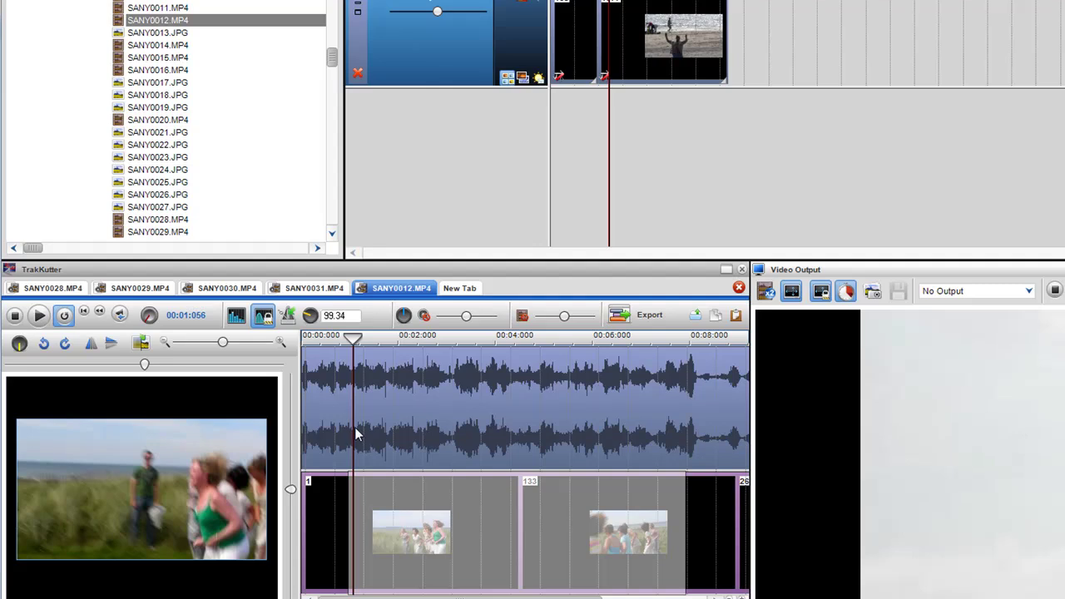
drag(353, 433, 695, 469)
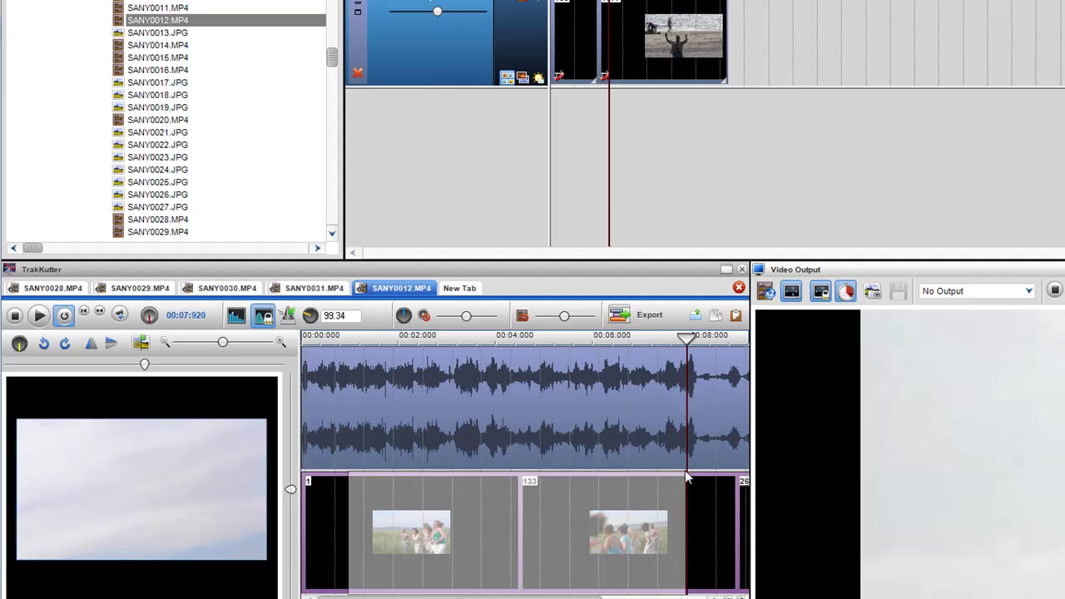
drag(679, 444, 647, 443)
Step: Snap the SANY0012 range end to 00:07:104, giving 00:00:960–00:07:104, and play it back
right_click(650, 521)
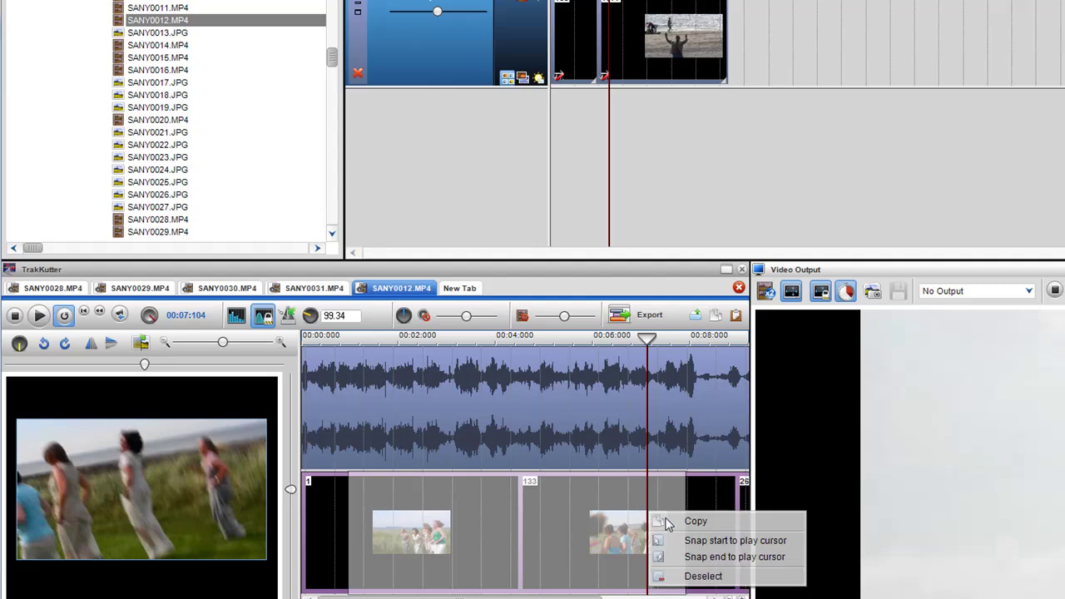
click(708, 556)
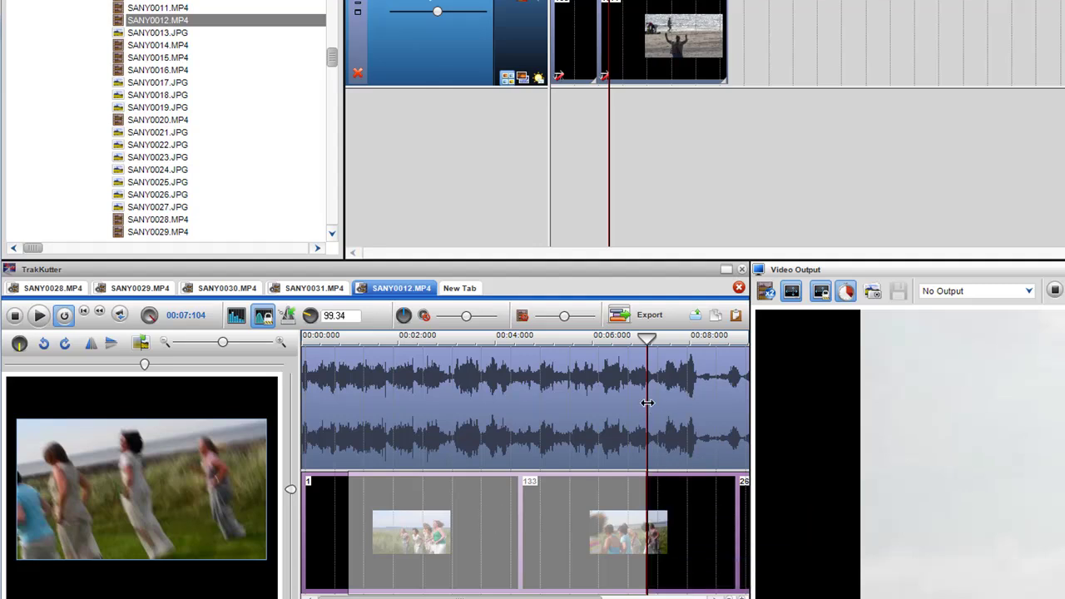
drag(645, 407, 364, 404)
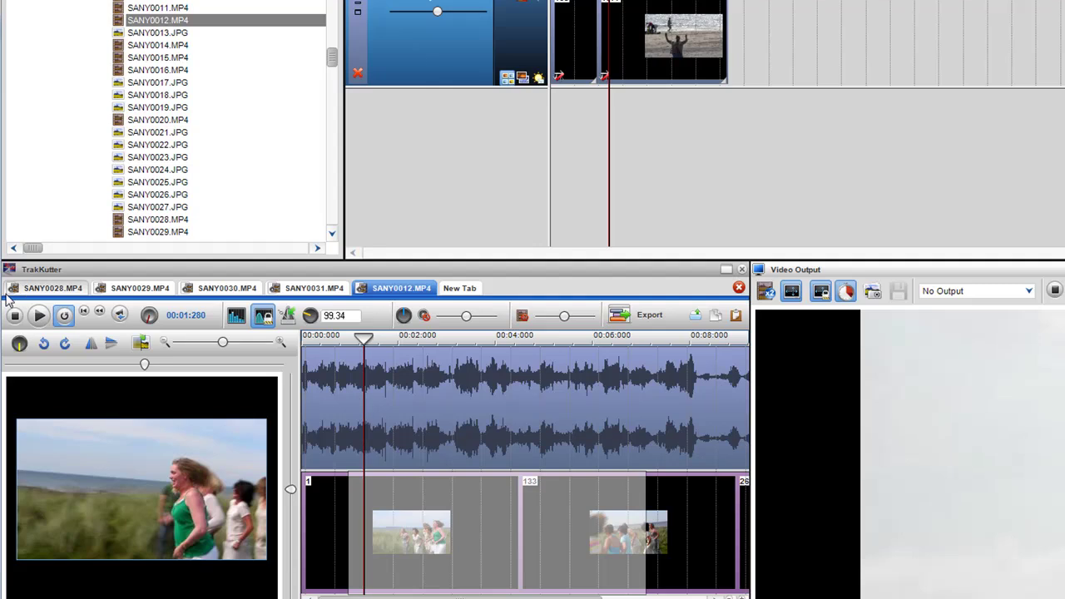
click(38, 315)
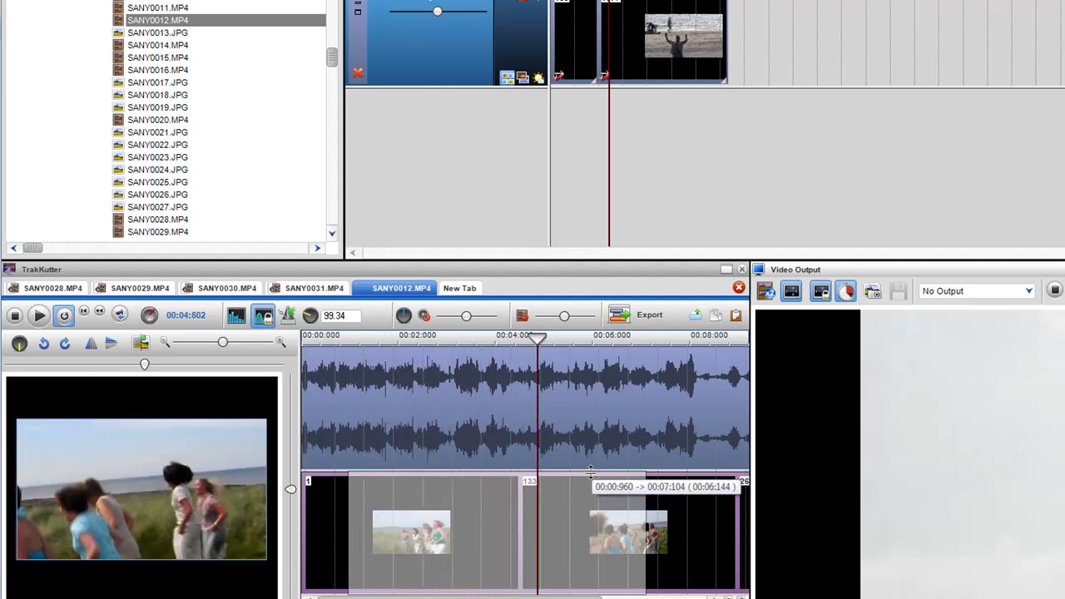
drag(591, 476, 568, 470)
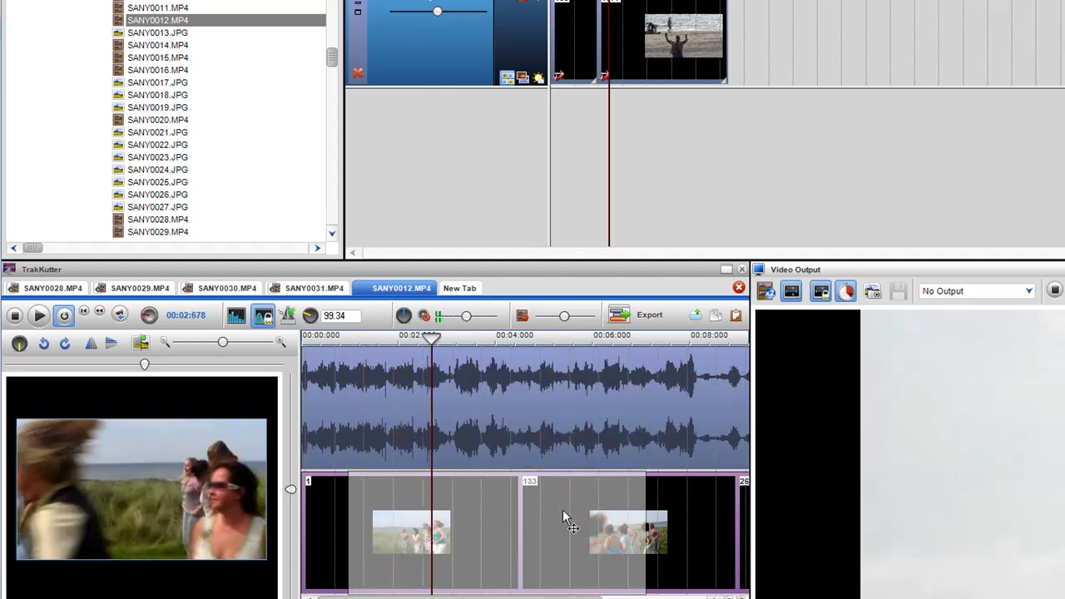
Step: Copy the trimmed SANY0012 range and paste it on Mix 2 right after the SANY0029 footage
right_click(487, 519)
click(509, 528)
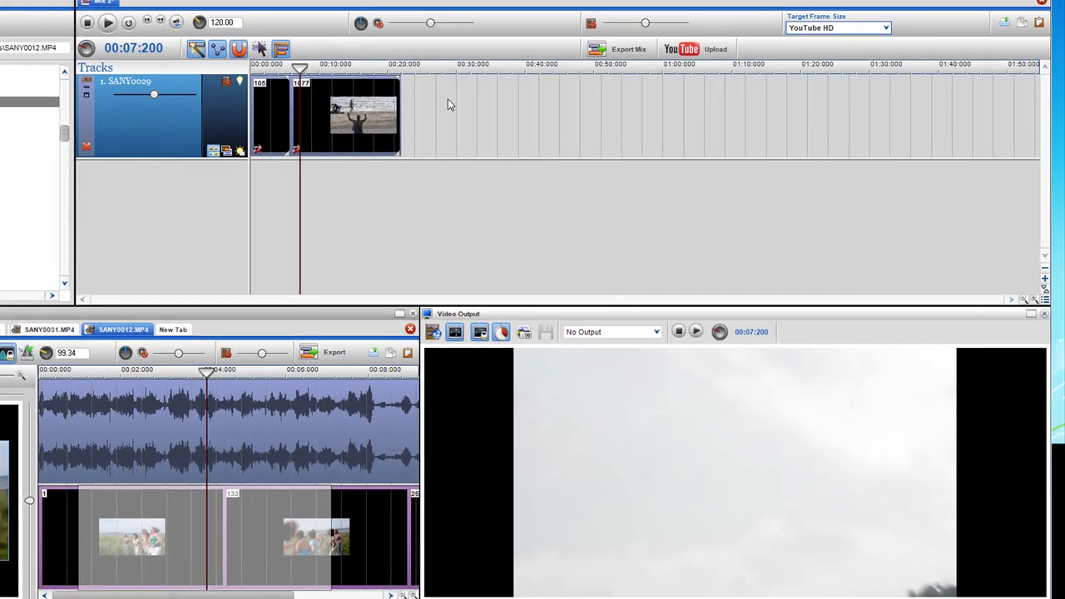
right_click(447, 104)
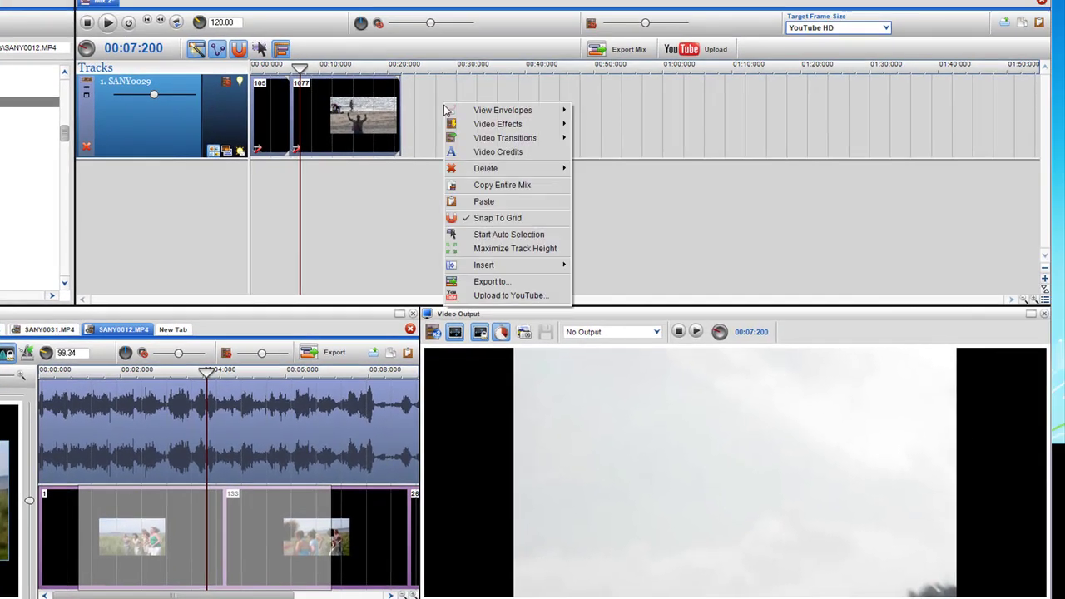
click(486, 203)
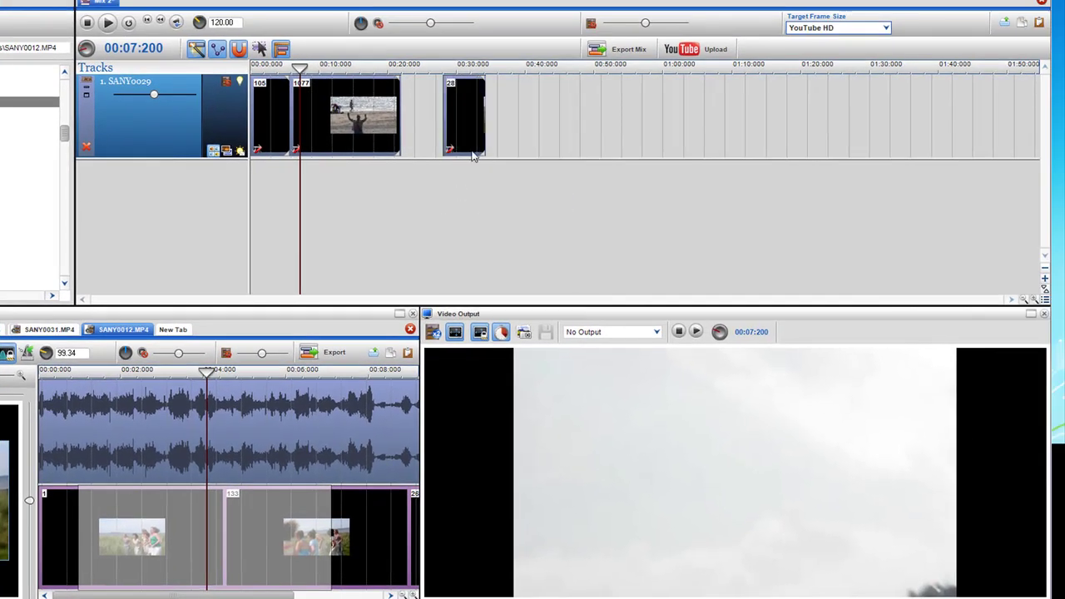
drag(477, 150, 431, 155)
click(392, 176)
scroll(392, 176, up, 3)
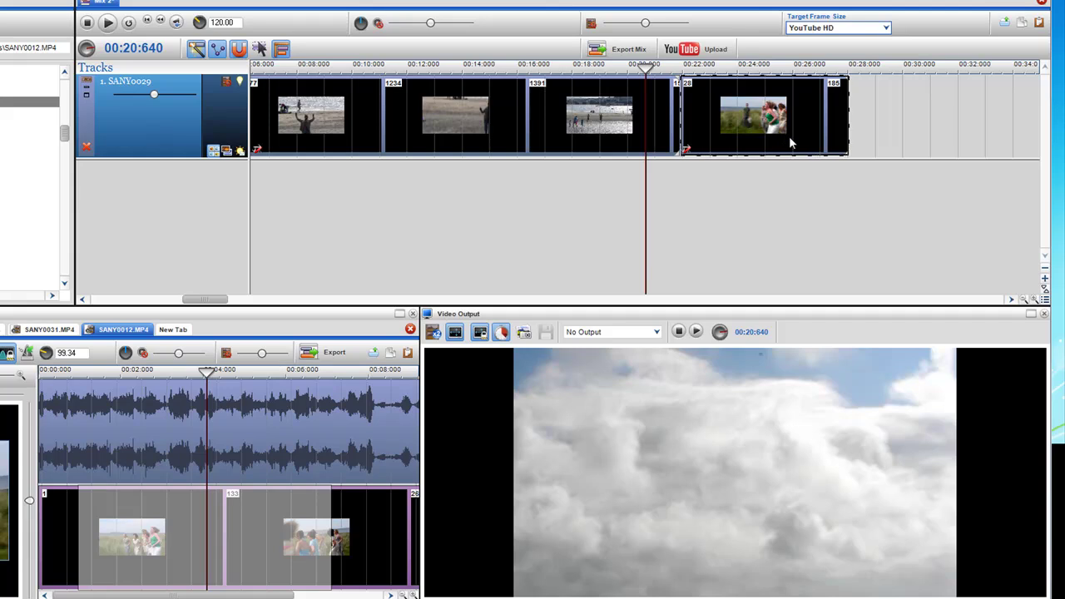
Step: Overlap the SANY0012 clip with the SANY0029 footage and play the mix through the crossfade
drag(791, 143, 709, 140)
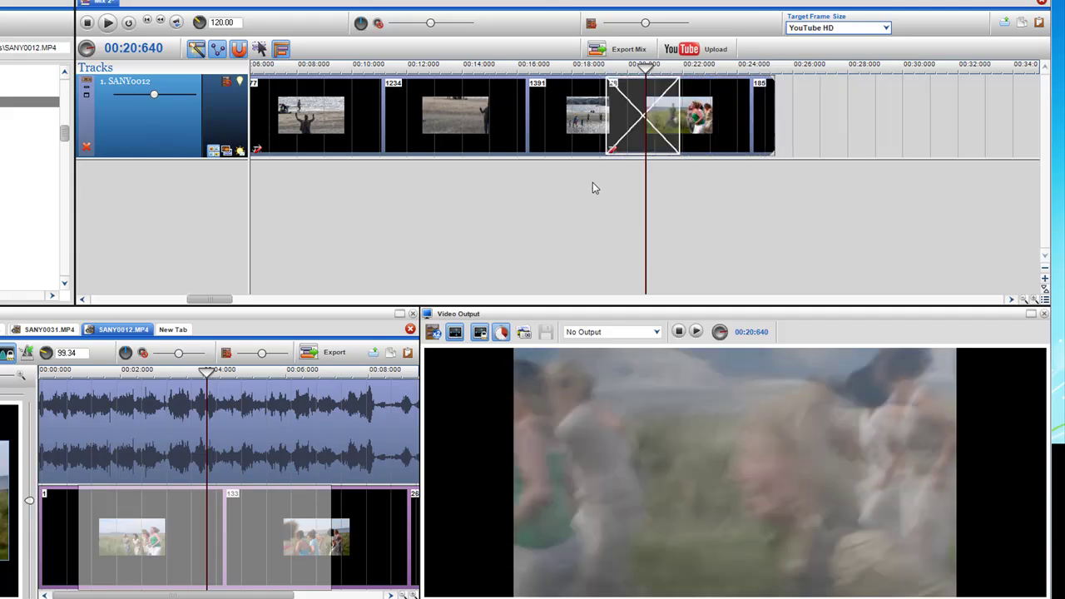
click(593, 188)
click(106, 25)
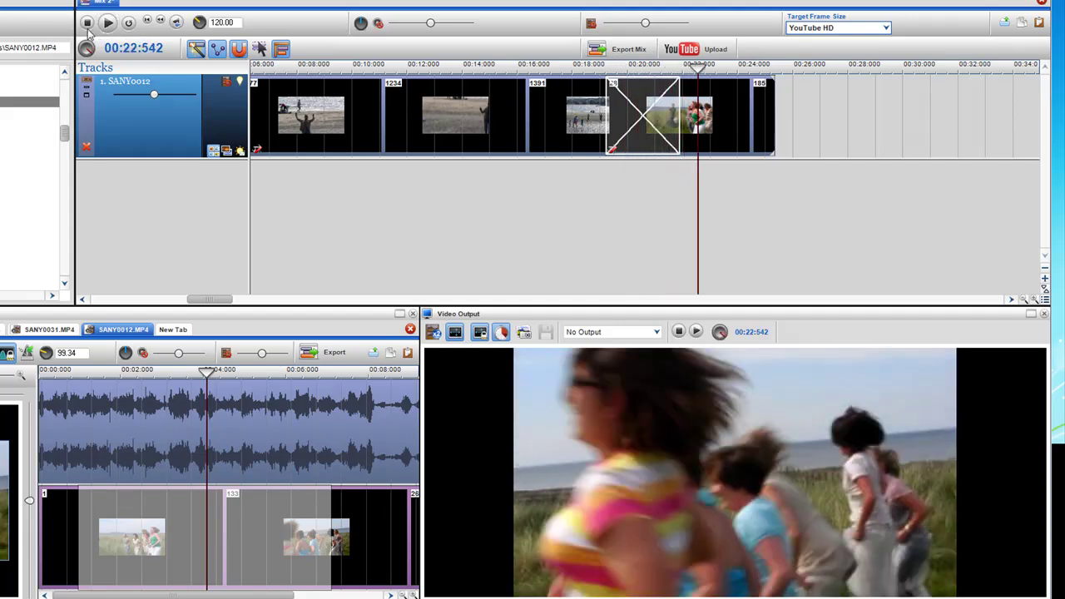
click(87, 25)
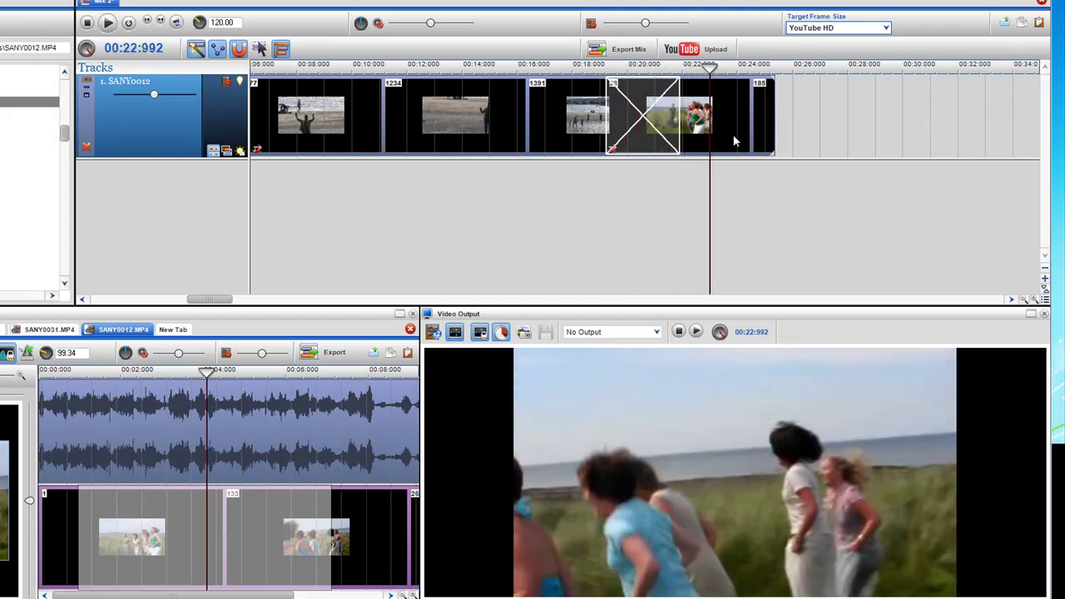
Step: Re-overlap the SANY0012 clip to restore the crossfade and open its Fade Type options
drag(753, 140, 797, 141)
scroll(682, 170, down, 1)
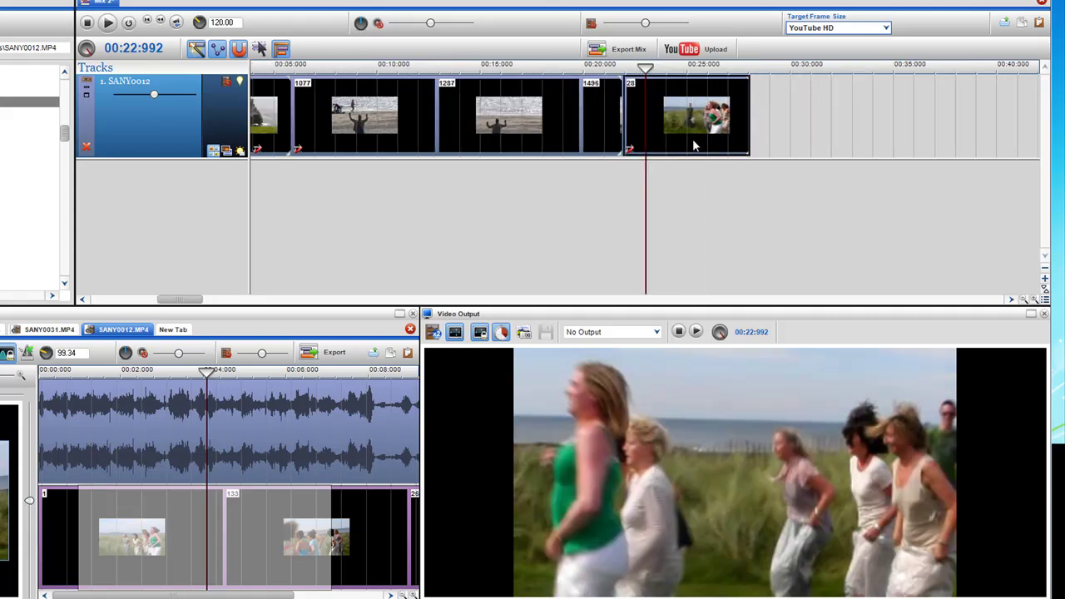
drag(694, 145, 636, 143)
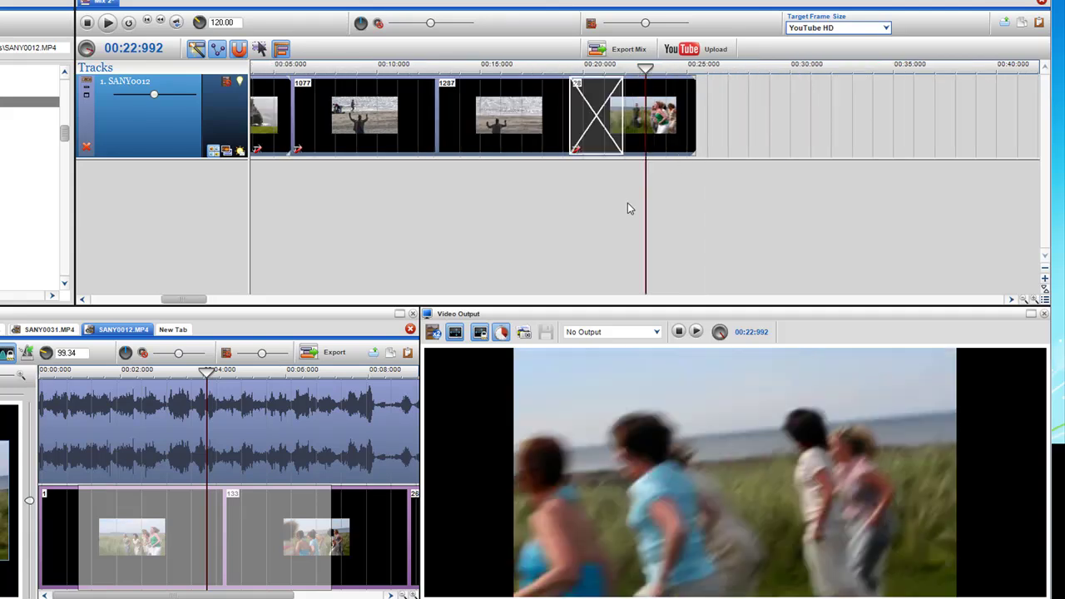
right_click(590, 107)
mouse_move(641, 111)
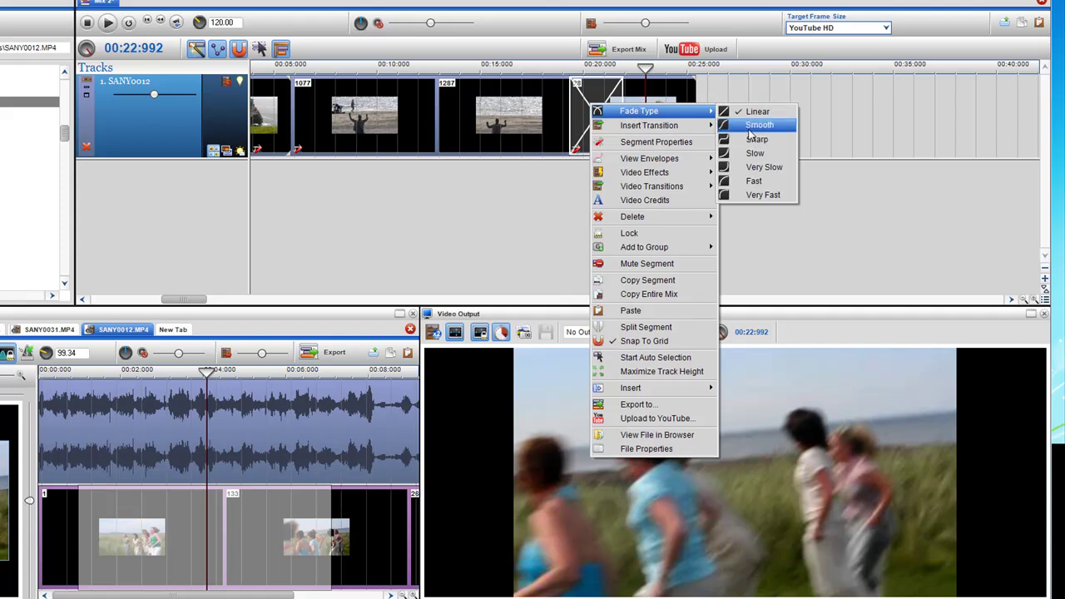